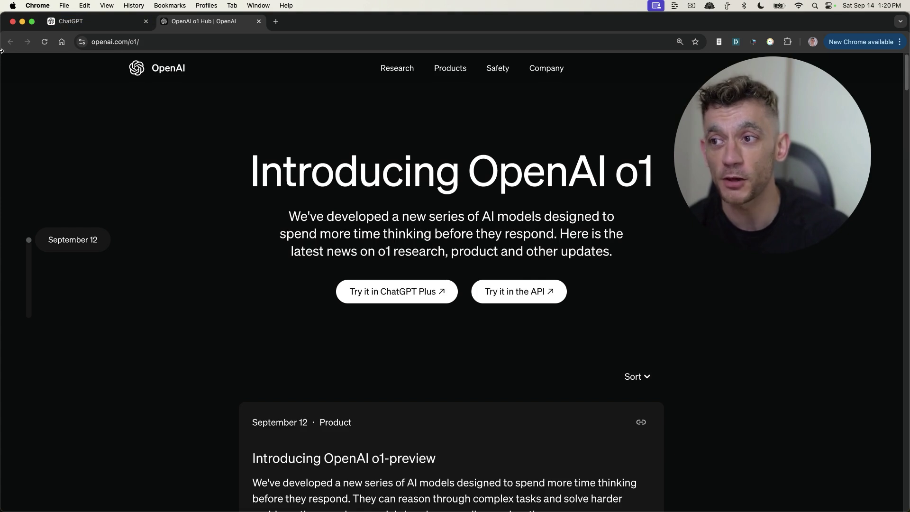
# Glance over ChatGPT's new chat page, then bring up the 'How to Rank #1 in 24 Hours with Claude 3.5 Sonnet' SOP doc.
pyautogui.click(75, 21)
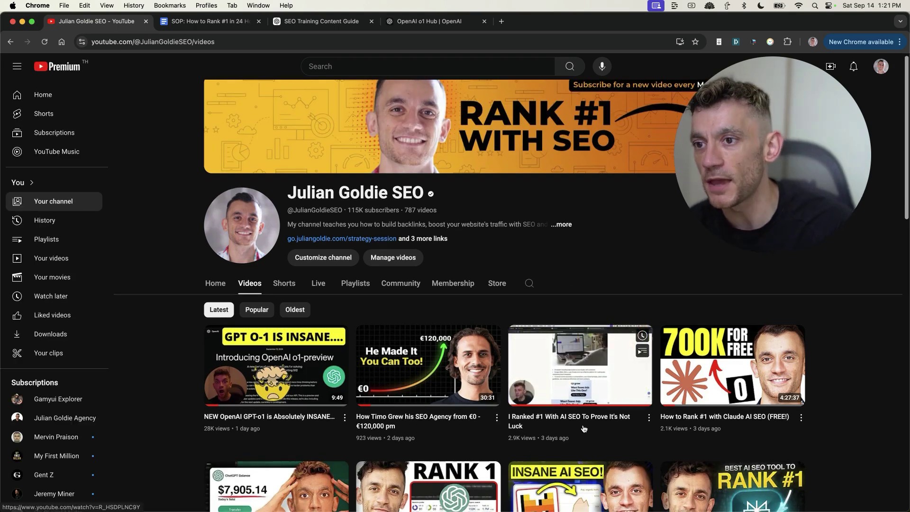
pyautogui.scroll(-1, 590, 434)
pyautogui.scroll(-5, 594, 437)
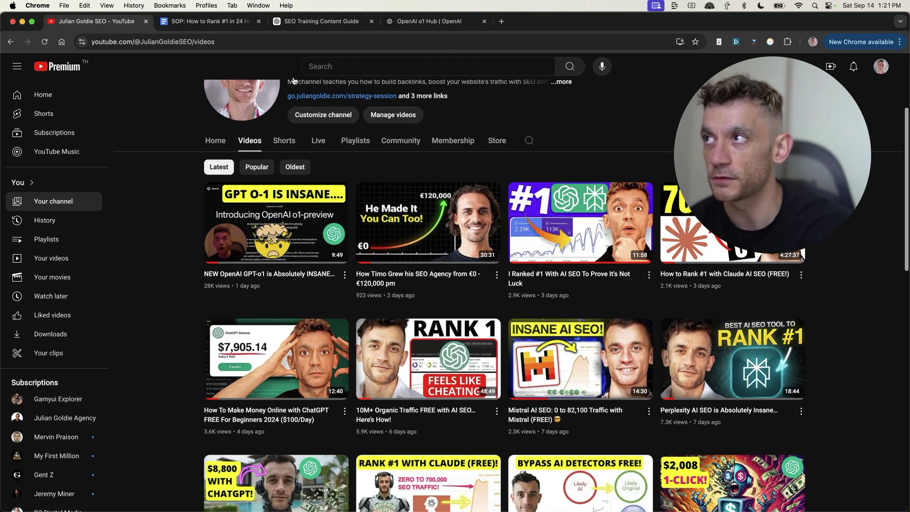
pyautogui.click(252, 22)
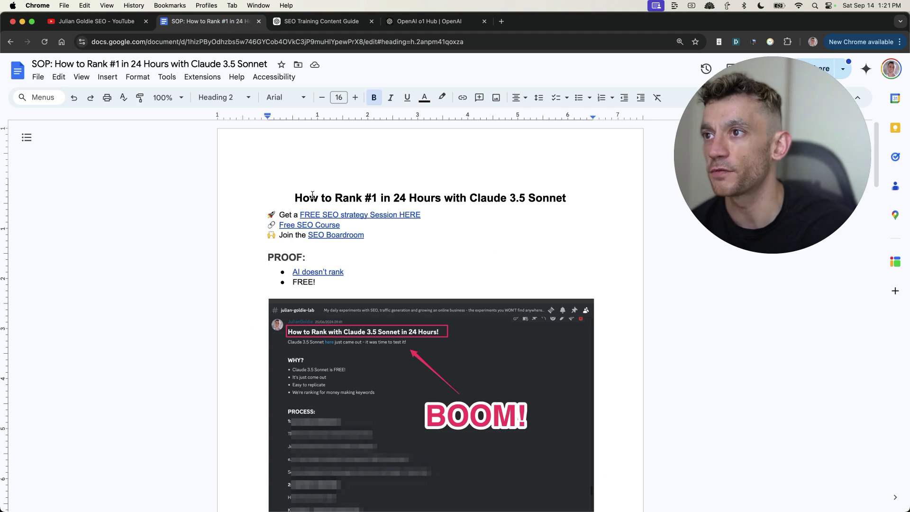
# Read through the SOP's STEP 1 keyword research prompt, highlighting it.
pyautogui.moveTo(303, 185); pyautogui.dragTo(629, 223)
pyautogui.scroll(-5, 583, 272)
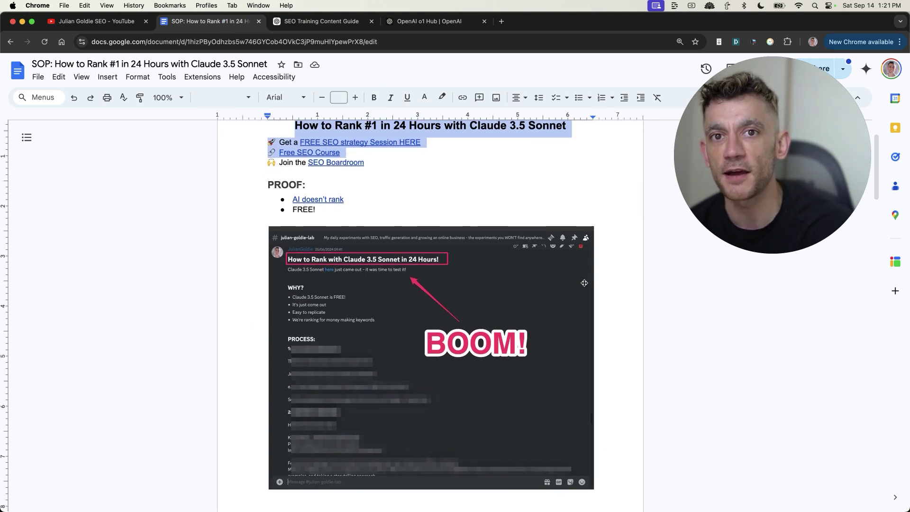
pyautogui.scroll(-10, 583, 295)
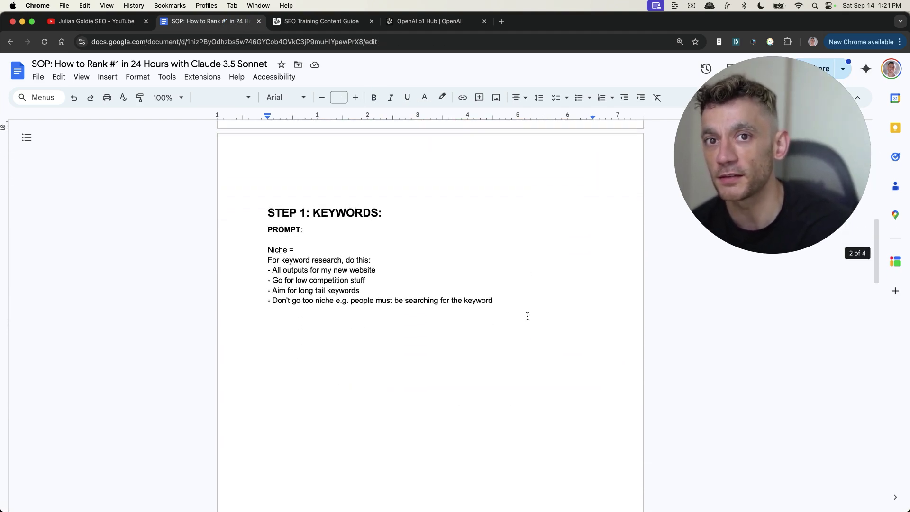
pyautogui.click(467, 319)
pyautogui.scroll(-2, 511, 339)
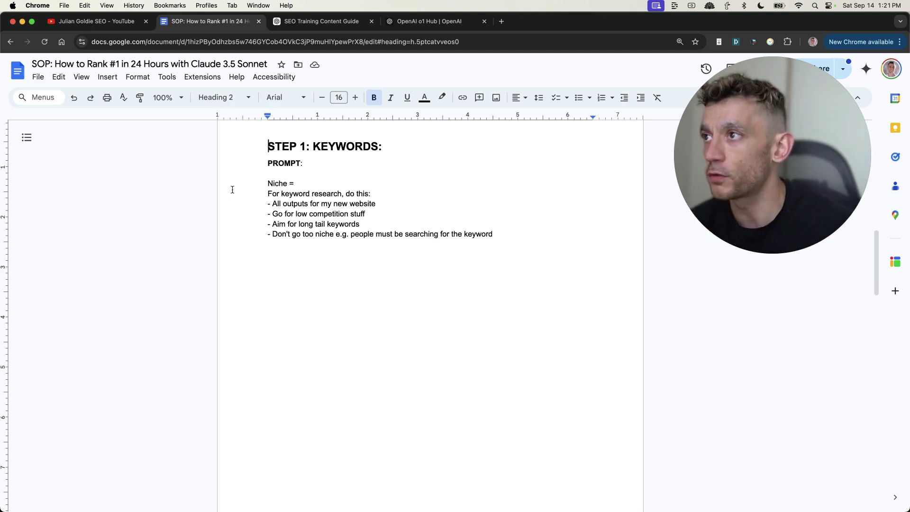
pyautogui.moveTo(240, 154); pyautogui.dragTo(520, 254)
pyautogui.scroll(-10, 520, 254)
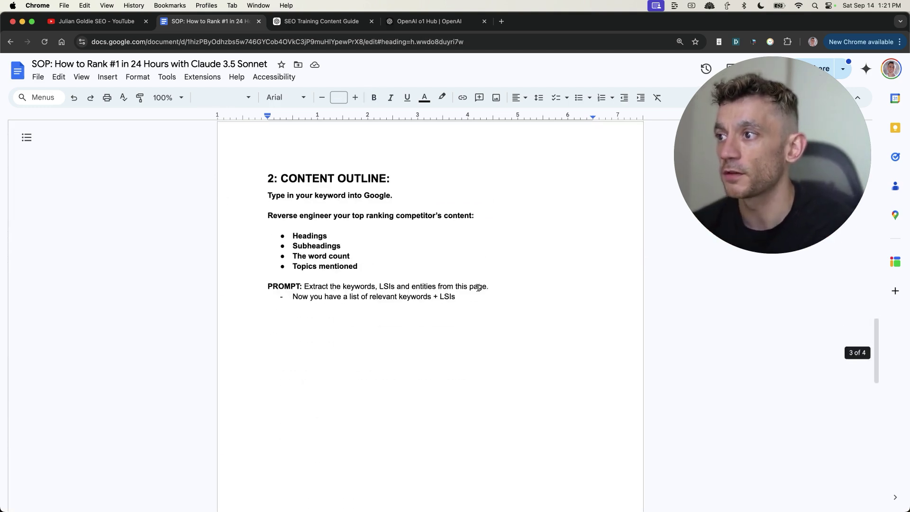
# Review the 2: CONTENT OUTLINE and 3: CONTENT sections, then go to the SEO Training Content Guide chat.
pyautogui.click(240, 159)
pyautogui.moveTo(240, 159); pyautogui.dragTo(528, 349)
pyautogui.scroll(-10, 522, 347)
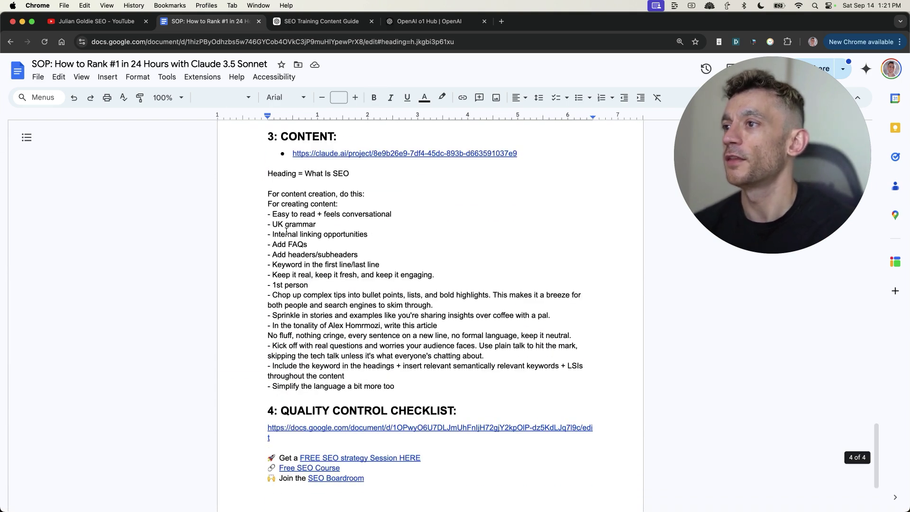
pyautogui.click(245, 137)
pyautogui.moveTo(245, 137); pyautogui.dragTo(460, 413)
pyautogui.click(444, 390)
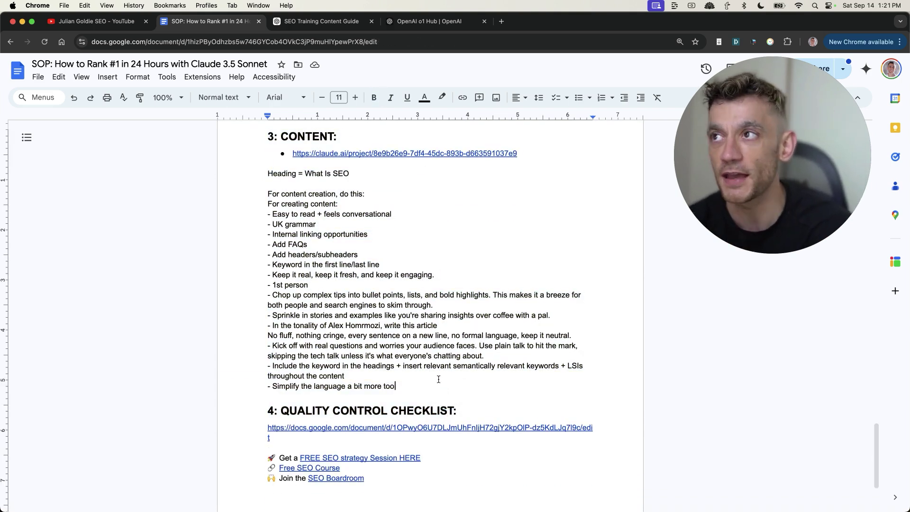
pyautogui.click(321, 21)
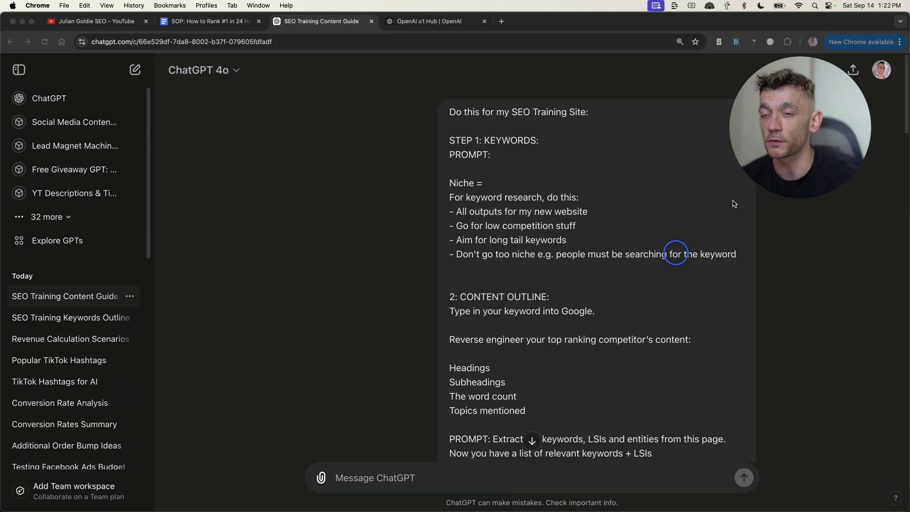
# Read through GPT-4o's existing reply in the SEO Training Content Guide chat.
pyautogui.scroll(-5, 618, 231)
pyautogui.scroll(-9, 618, 230)
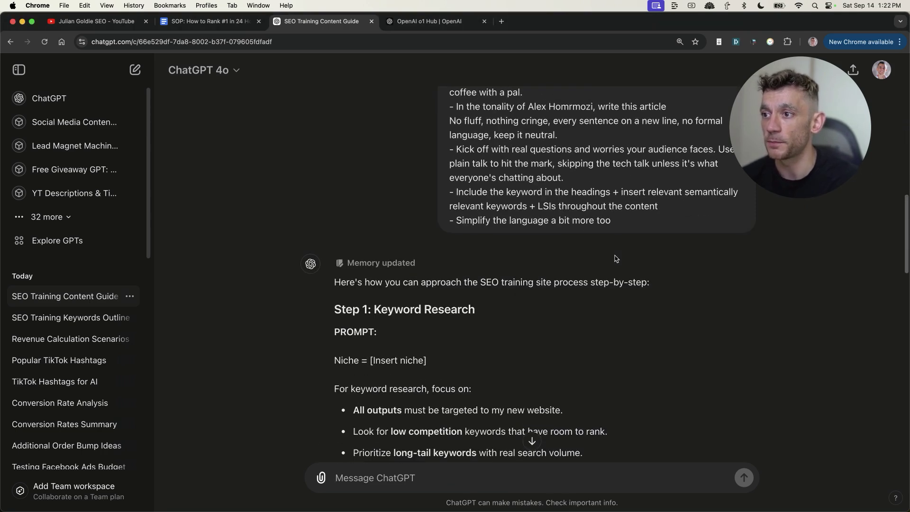
pyautogui.scroll(-2, 616, 259)
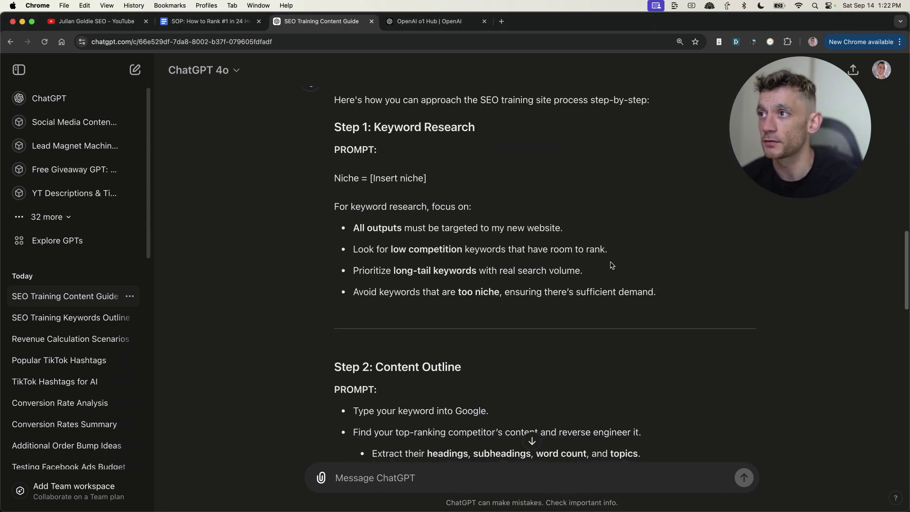
pyautogui.moveTo(333, 95); pyautogui.dragTo(789, 313)
pyautogui.scroll(-8, 730, 327)
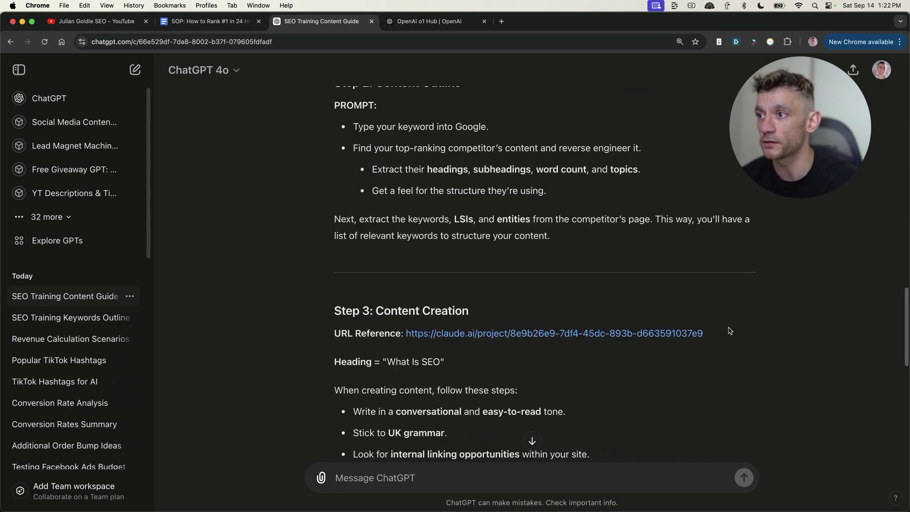
pyautogui.scroll(-4, 728, 338)
pyautogui.scroll(20, 683, 313)
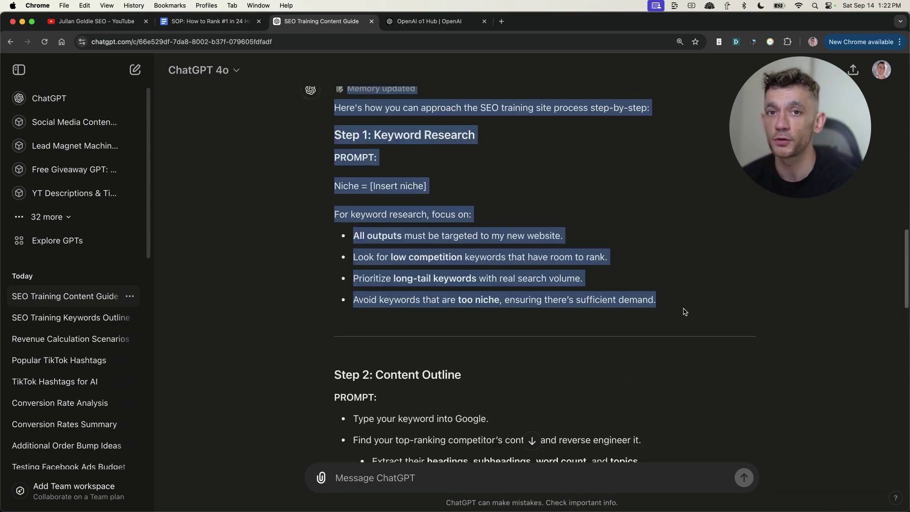
pyautogui.scroll(5, 616, 275)
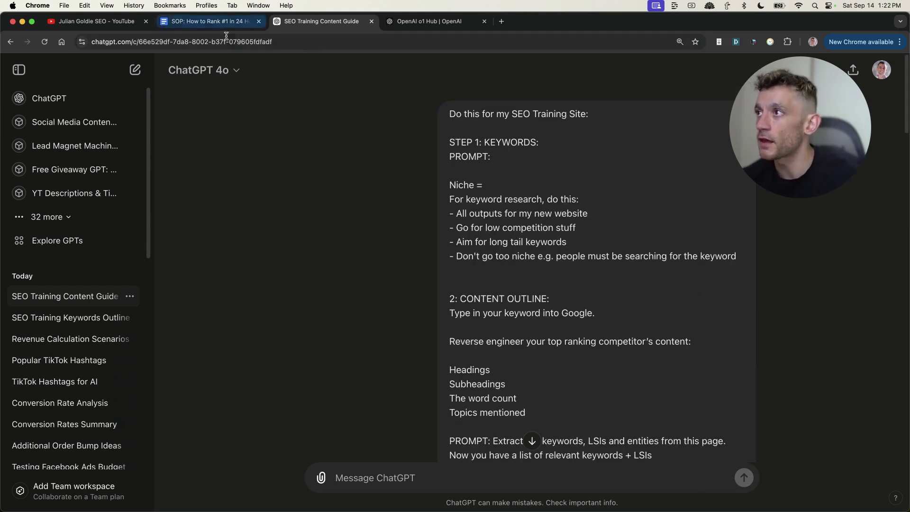
# Switch the conversation's model from GPT-4o to o1-mini and confirm the choice.
pyautogui.click(227, 70)
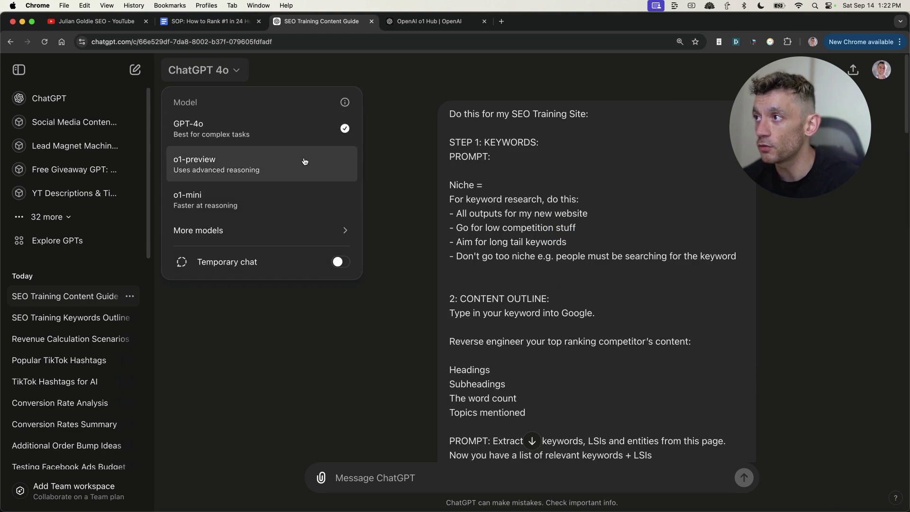
pyautogui.click(303, 198)
pyautogui.click(249, 75)
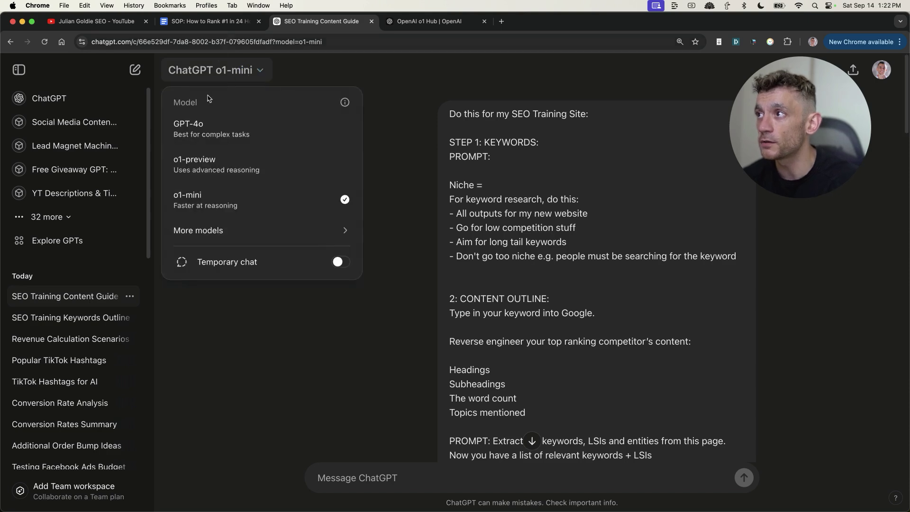
pyautogui.click(435, 215)
pyautogui.scroll(-15, 451, 345)
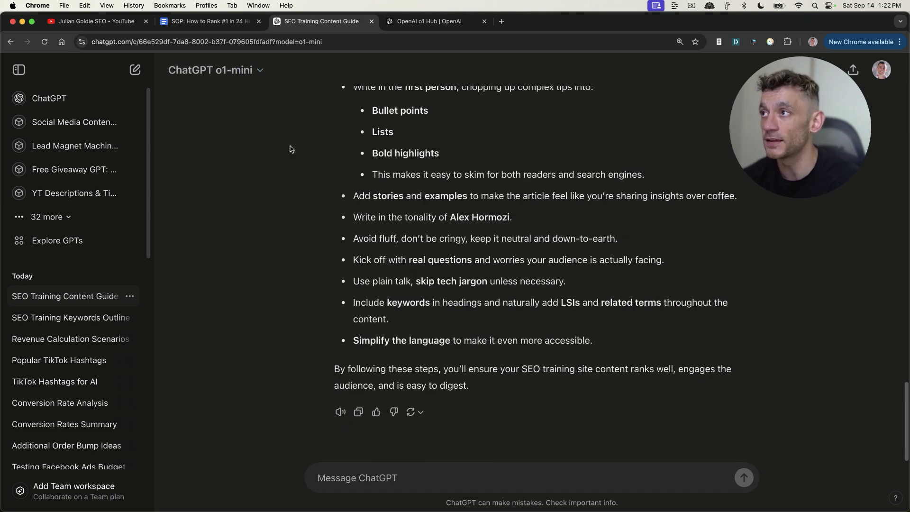
# Copy the SOP prompts from STEP 1 through the end of section 3 and return to the o1-mini chat.
pyautogui.click(204, 21)
pyautogui.scroll(-1, 345, 317)
pyautogui.scroll(5, 345, 317)
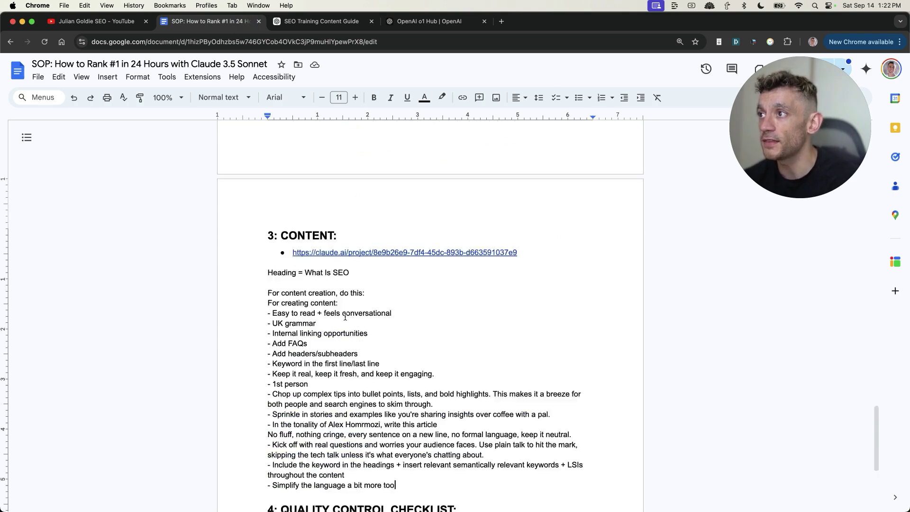
pyautogui.scroll(20, 345, 317)
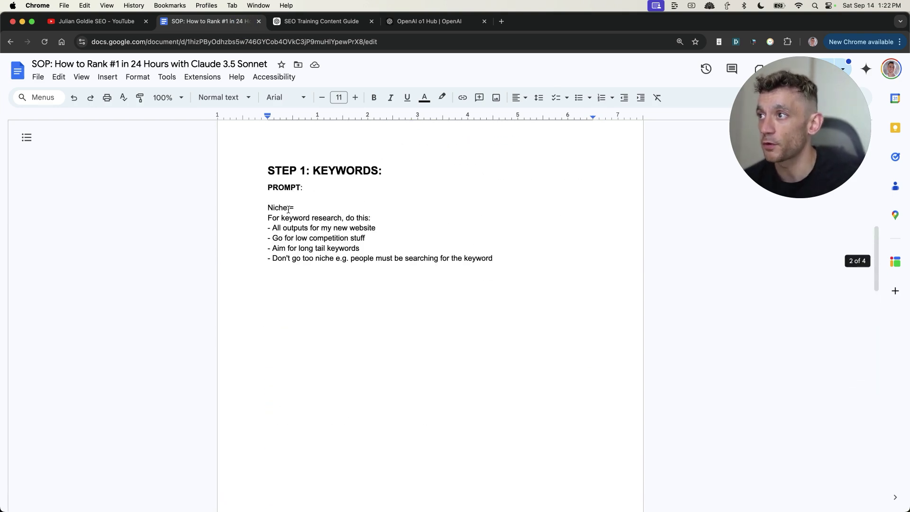
pyautogui.click(266, 149)
pyautogui.click(268, 171)
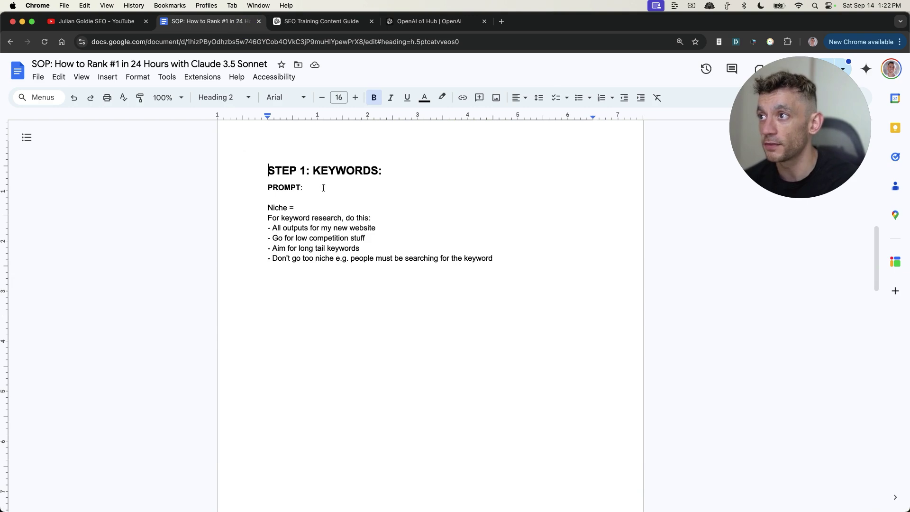
pyautogui.scroll(-1, 371, 365)
pyautogui.scroll(-20, 371, 366)
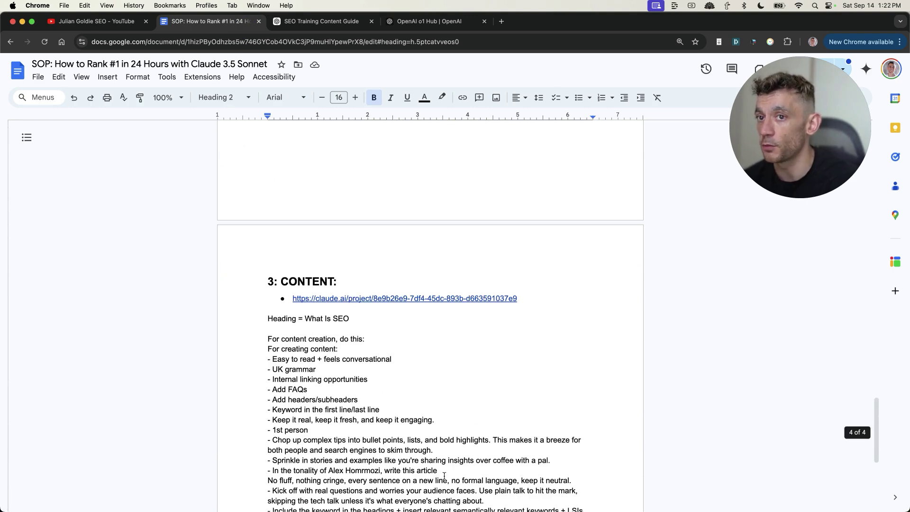
pyautogui.moveTo(268, 207); pyautogui.dragTo(417, 460)
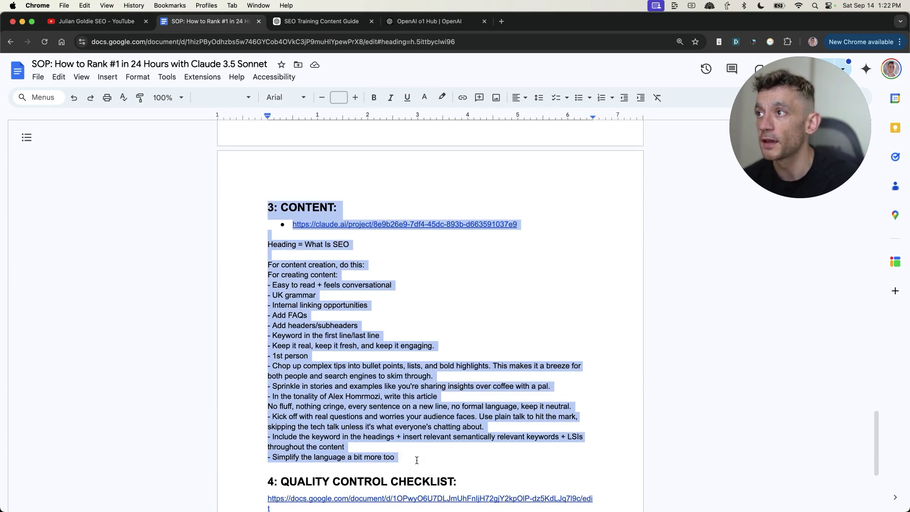
pyautogui.click(340, 23)
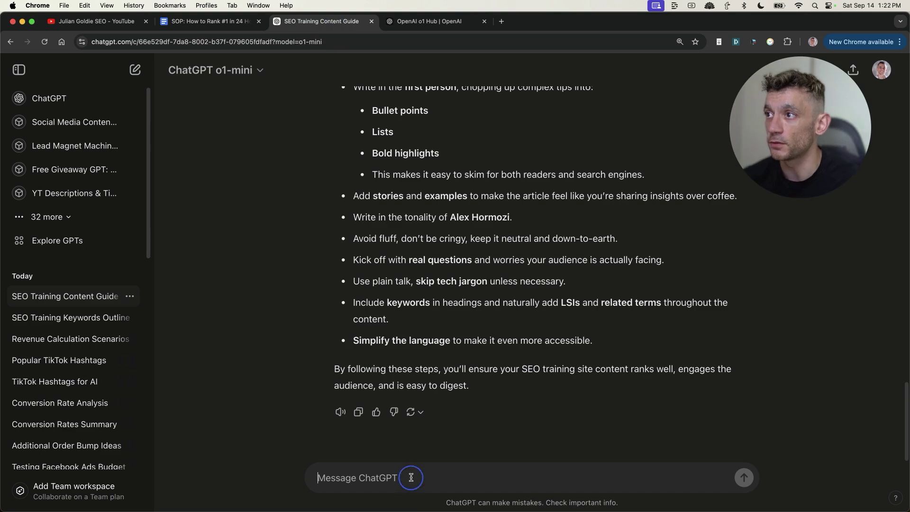
# Send the SOP prompt to o1-mini in a fresh chat, prefaced 'Do this for my SEO Training website:'.
pyautogui.press('super+v')
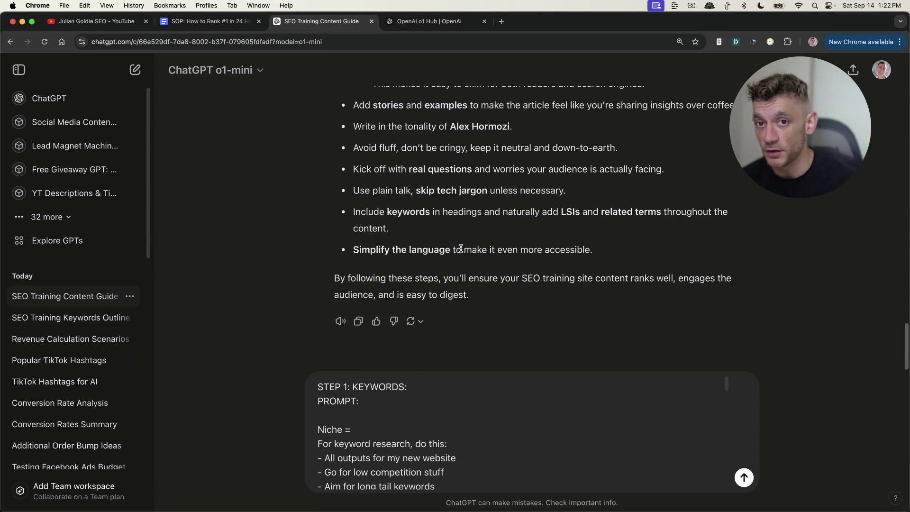
pyautogui.press('Return')
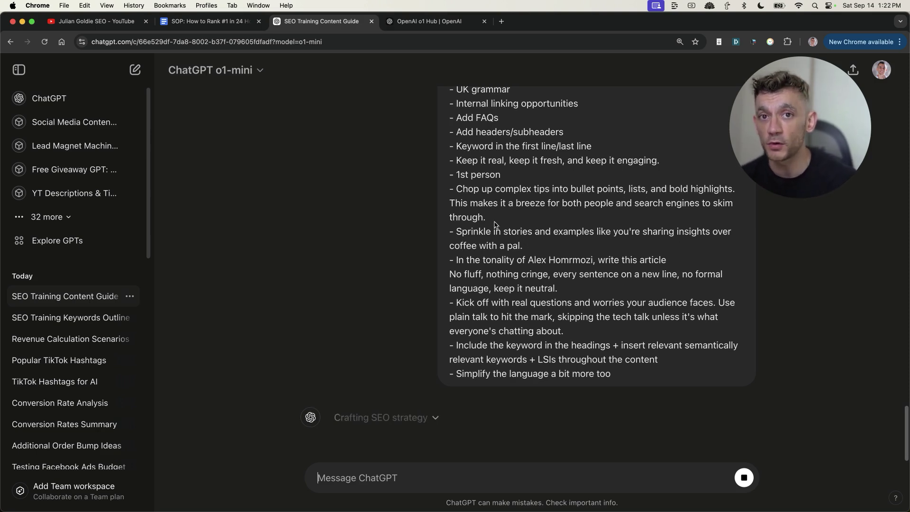
pyautogui.click(132, 70)
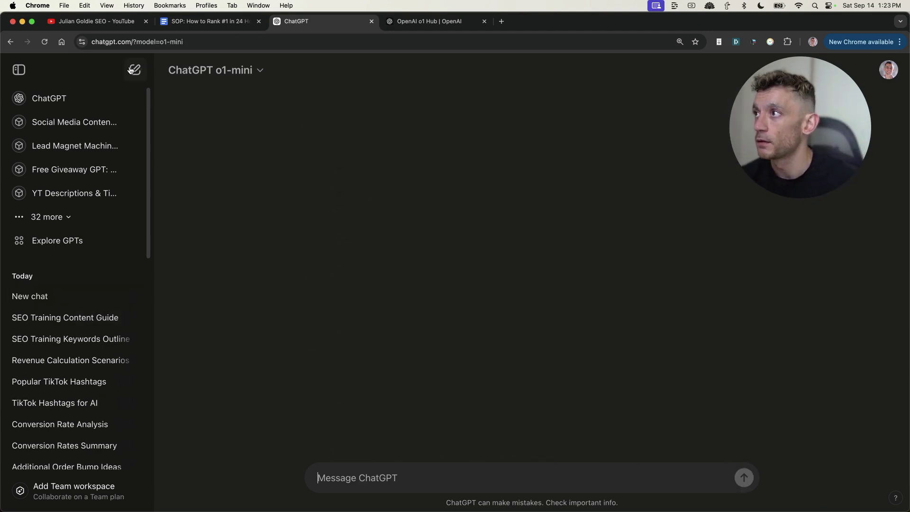
pyautogui.press('super+v')
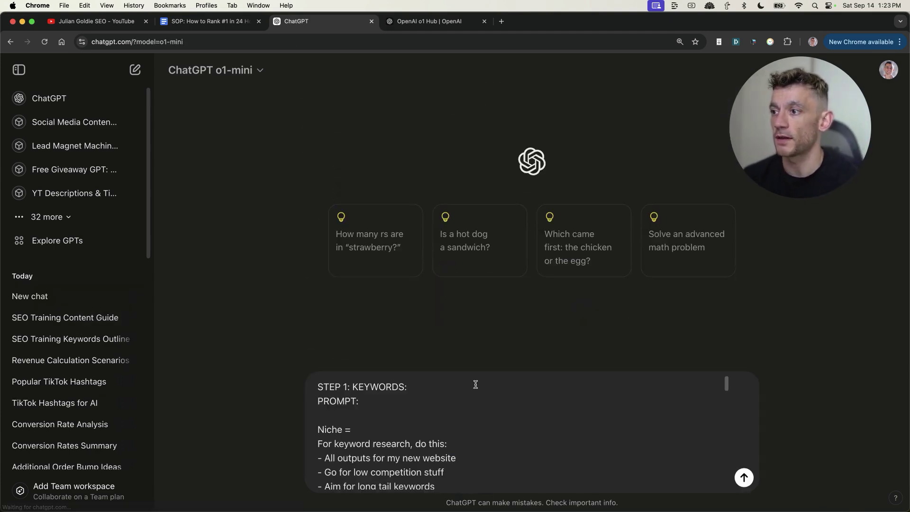
pyautogui.press('super+Up')
pyautogui.hotkey('shift', 'Return')
pyautogui.hotkey('shift', 'Return')
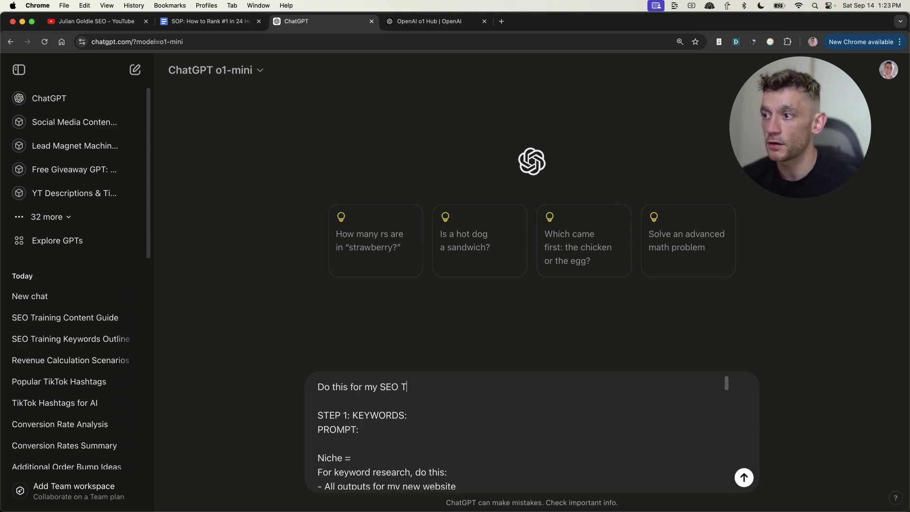
pyautogui.write('Do this for my SEO Training website:')
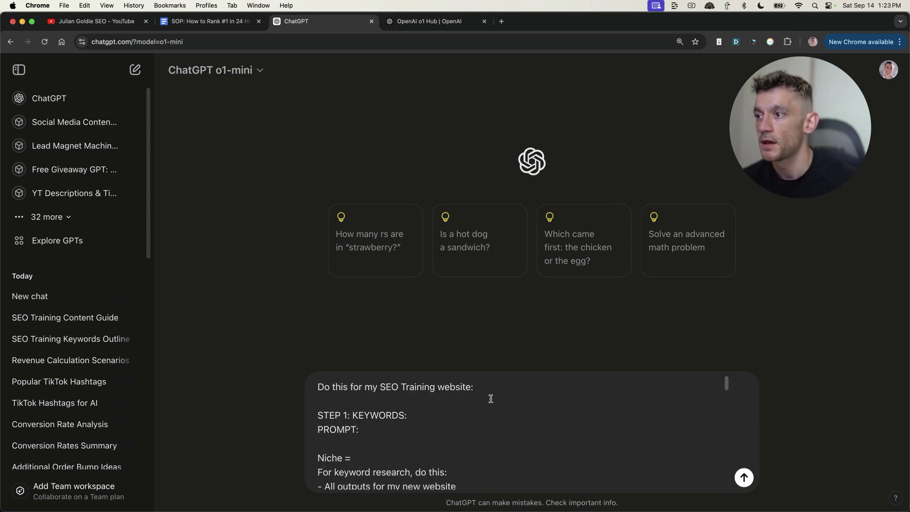
pyautogui.scroll(-15, 491, 399)
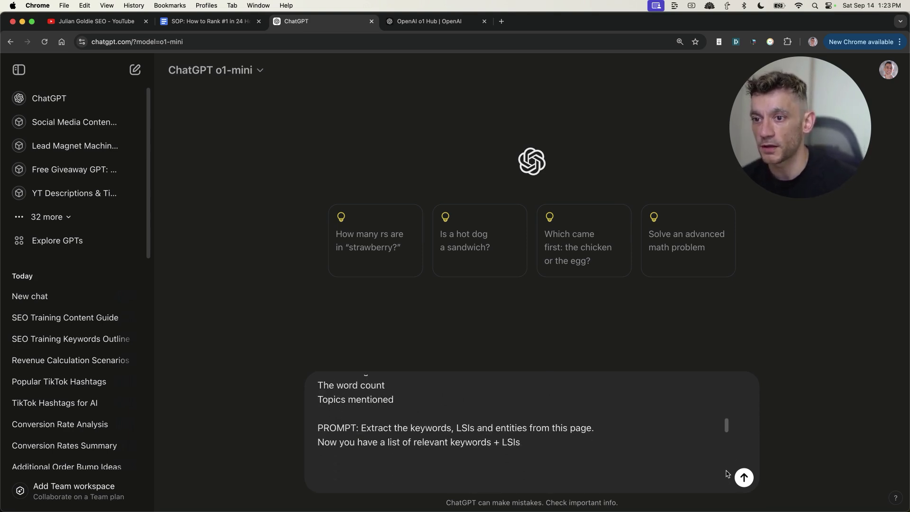
pyautogui.click(744, 477)
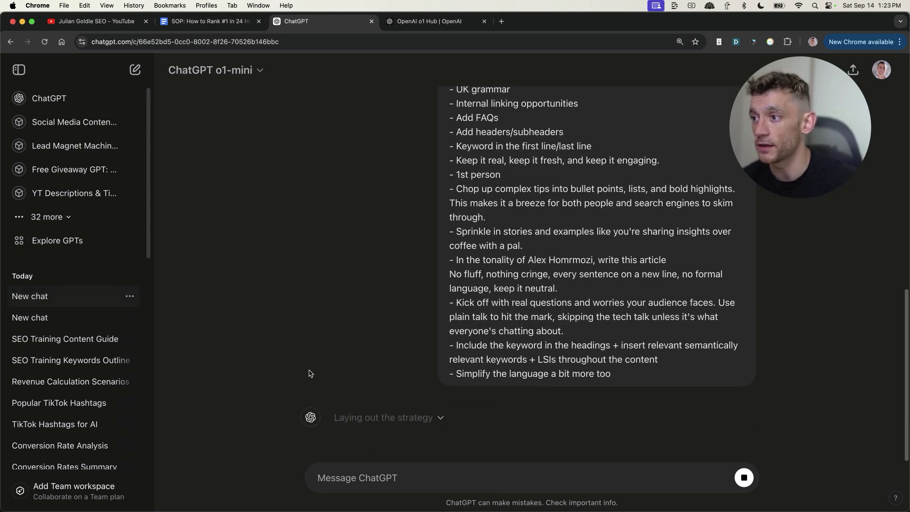
# Expand o1-mini's reasoning and pick out the STEP 1 headings and 'Keyword Selected: What Is SEO' line.
pyautogui.click(366, 418)
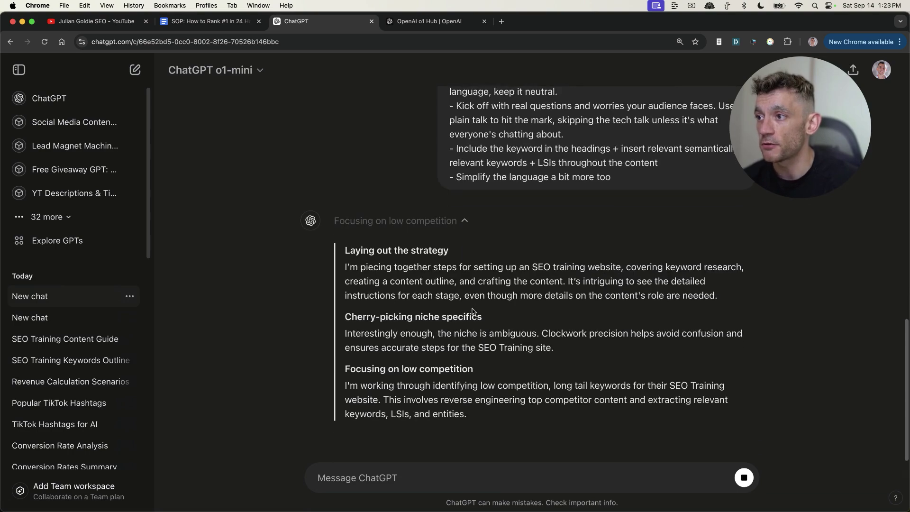
pyautogui.scroll(8, 493, 338)
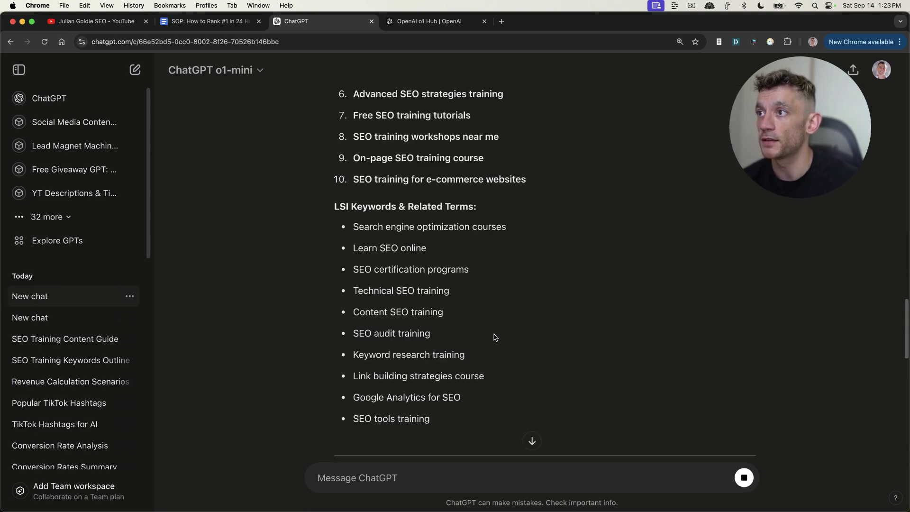
pyautogui.scroll(7, 494, 338)
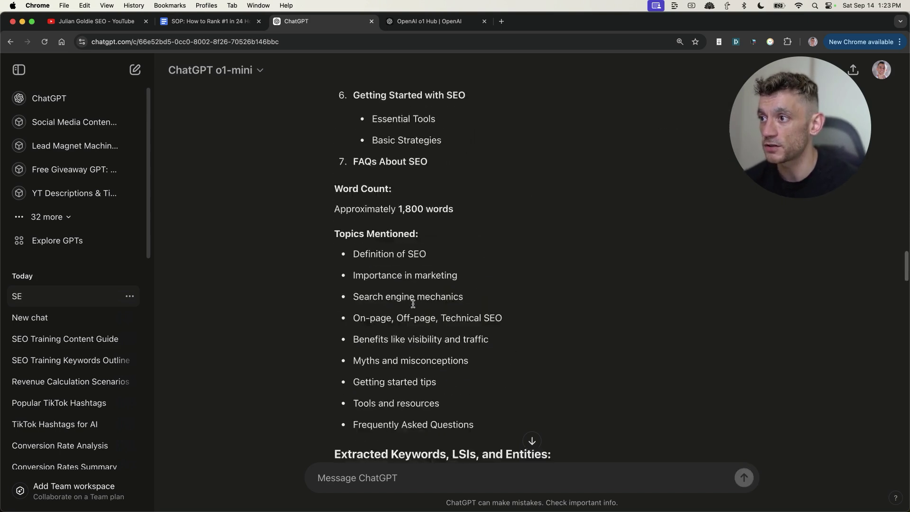
pyautogui.scroll(15, 361, 214)
pyautogui.moveTo(318, 166); pyautogui.dragTo(489, 173)
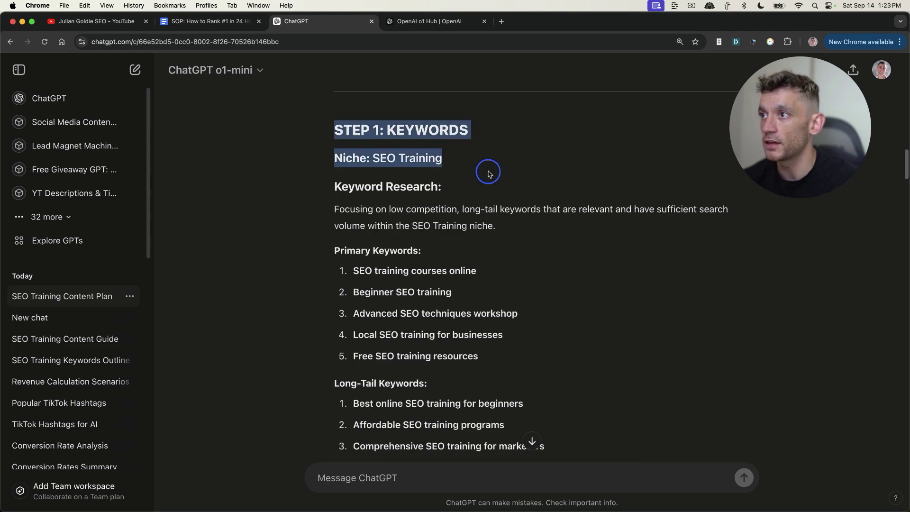
pyautogui.click(269, 200)
pyautogui.scroll(-15, 403, 294)
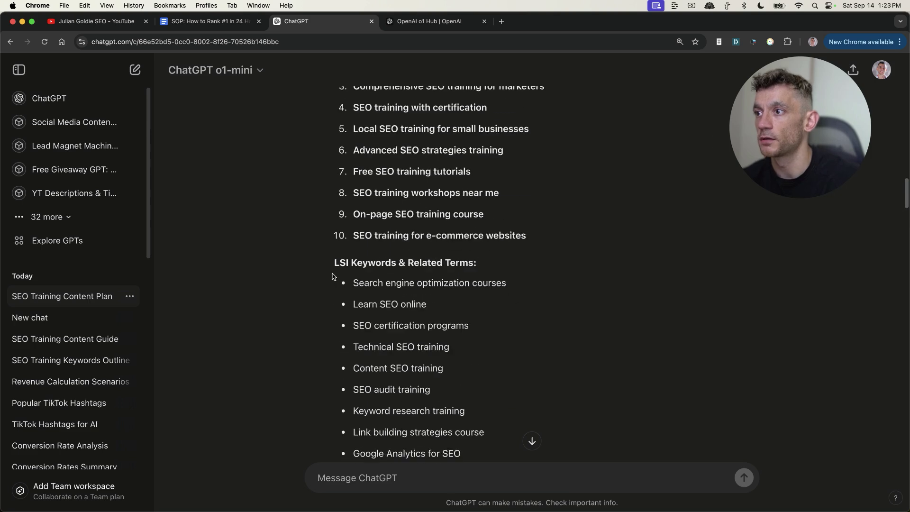
pyautogui.scroll(-3, 332, 283)
pyautogui.moveTo(302, 189); pyautogui.dragTo(480, 350)
pyautogui.scroll(-1, 480, 348)
pyautogui.click(500, 251)
pyautogui.tripleClick(457, 183)
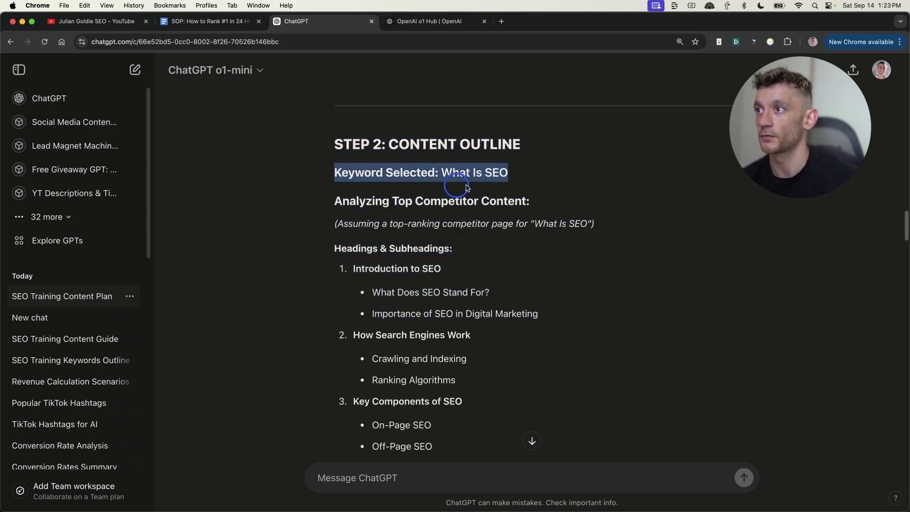
# Read down through the What Is SEO outline, extracted LSIs and the drafted article.
pyautogui.scroll(-8, 458, 323)
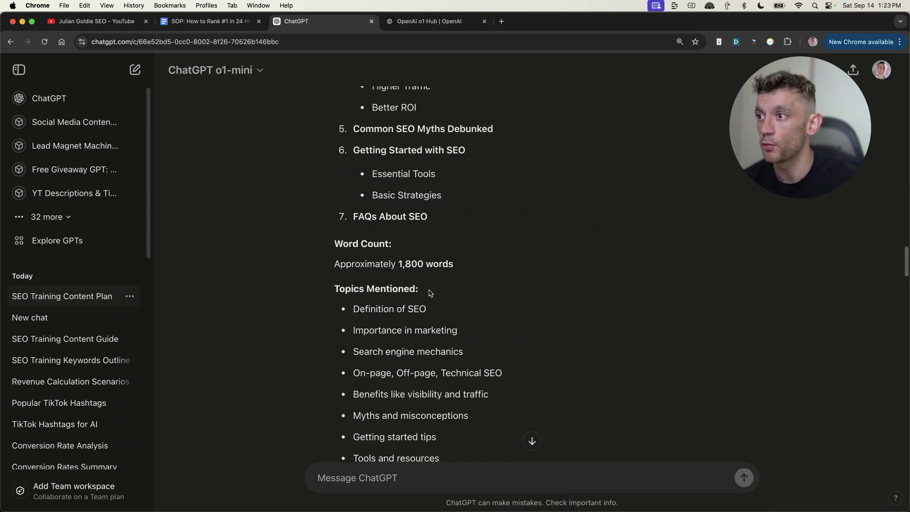
pyautogui.scroll(-4, 427, 294)
pyautogui.scroll(-2, 432, 306)
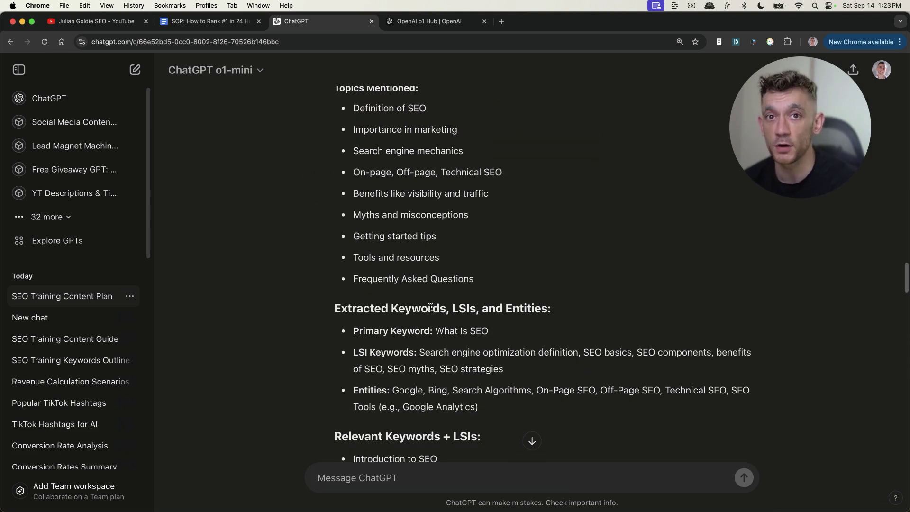
pyautogui.scroll(-6, 426, 326)
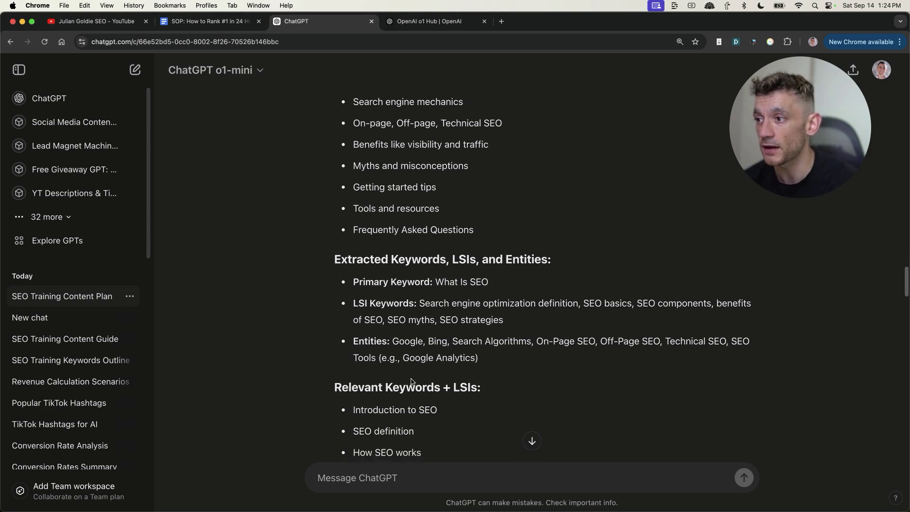
pyautogui.scroll(-16, 409, 399)
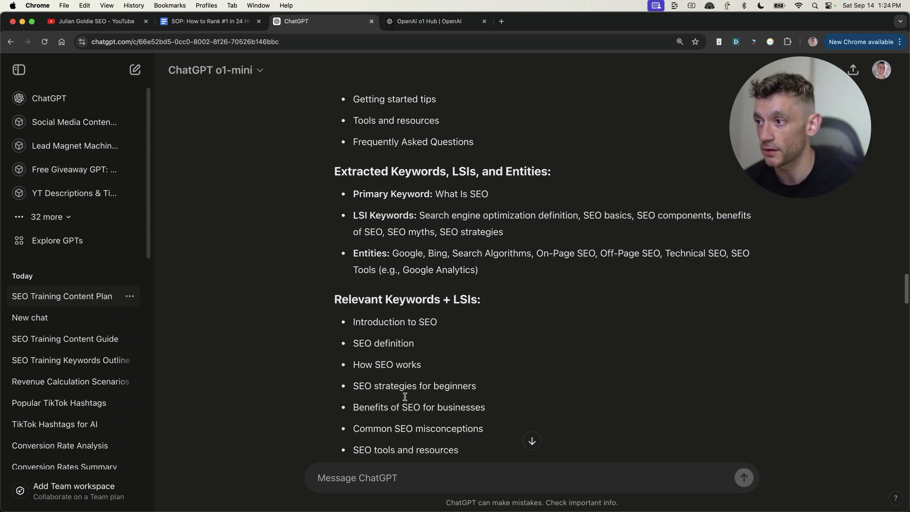
pyautogui.scroll(-3, 386, 363)
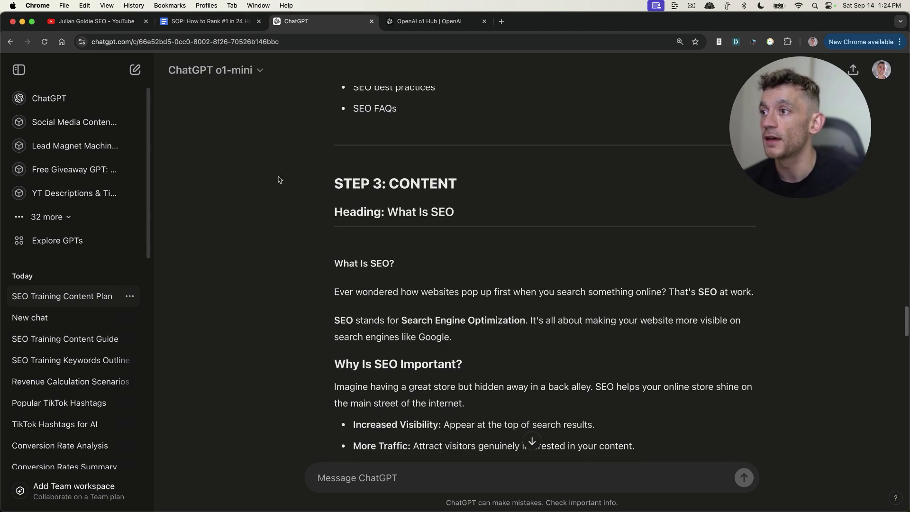
pyautogui.scroll(-10, 426, 322)
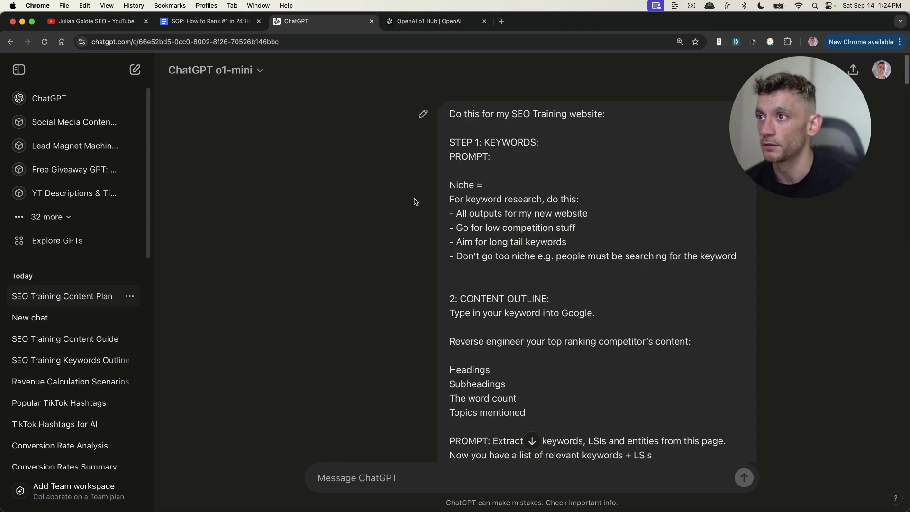
# Paste the SOP again, delete 'What Is SEO' after 'Heading =', fix the intro line, and send it.
pyautogui.press('super+v')
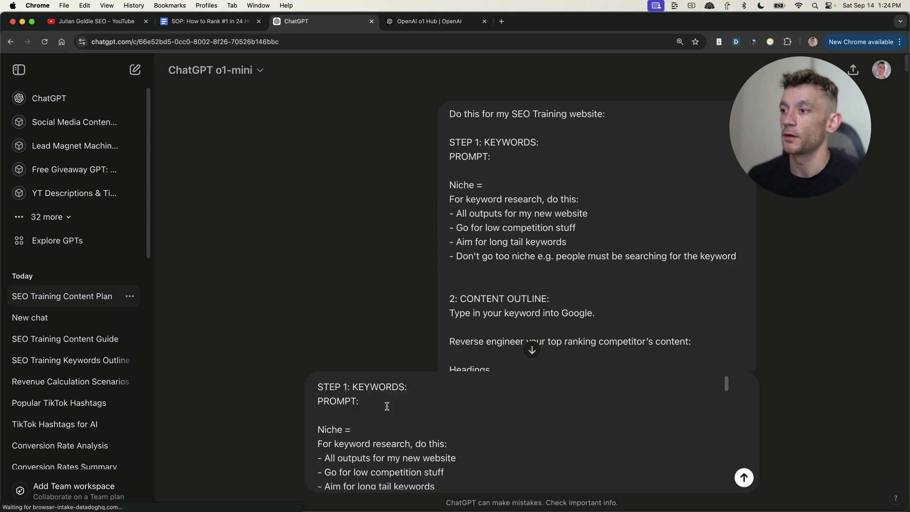
pyautogui.scroll(-8, 413, 427)
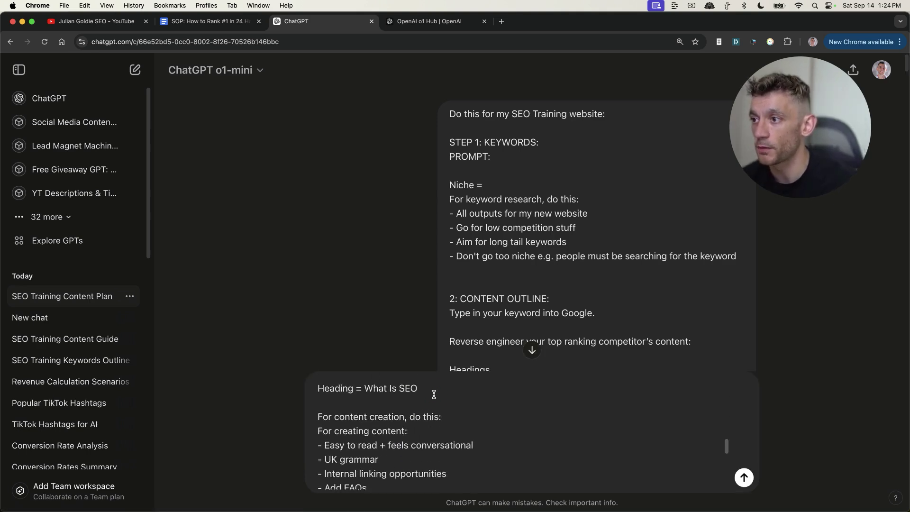
pyautogui.hotkey('shift', 'alt', 'Left')
pyautogui.hotkey('shift', 'alt', 'Left')
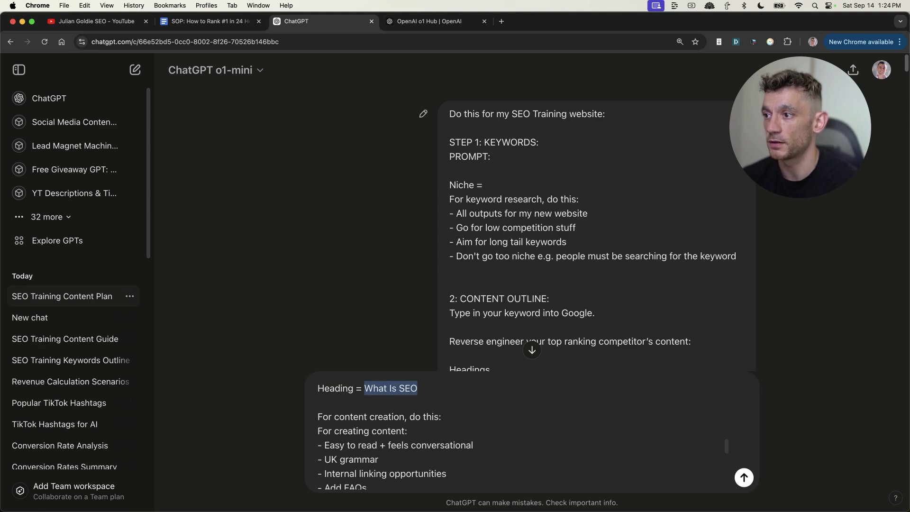
pyautogui.press('BackSpace')
pyautogui.press('super+Up')
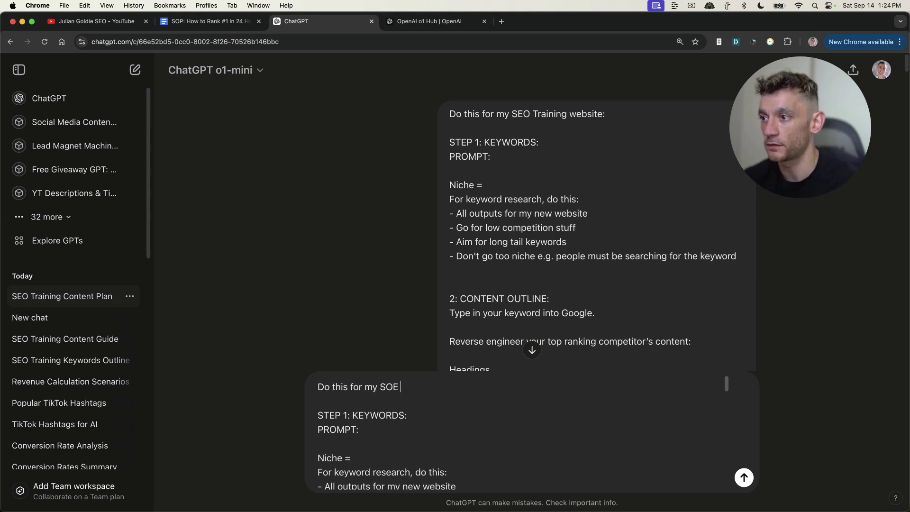
pyautogui.write('te:')
pyautogui.press('Return')
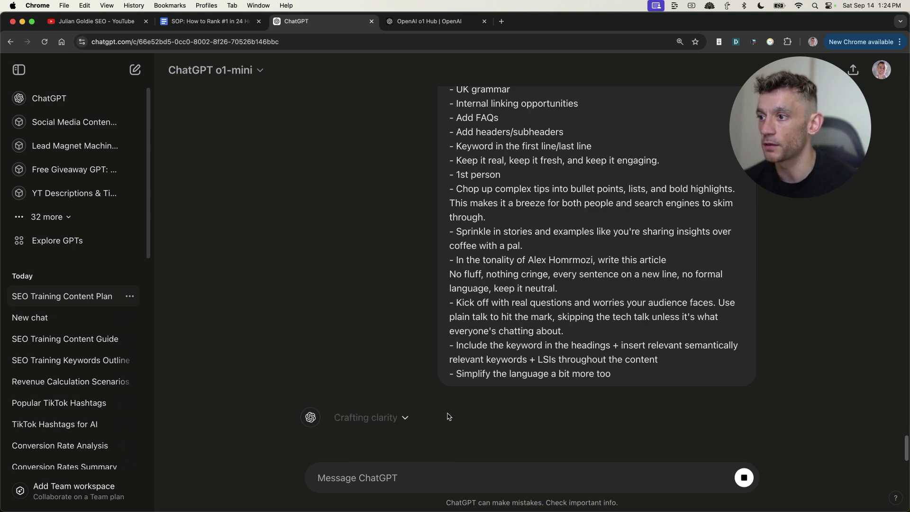
# Expand o1-mini's reasoning summary and highlight the Identifying keywords and Investigating content needs steps.
pyautogui.click(396, 418)
pyautogui.scroll(-1, 419, 353)
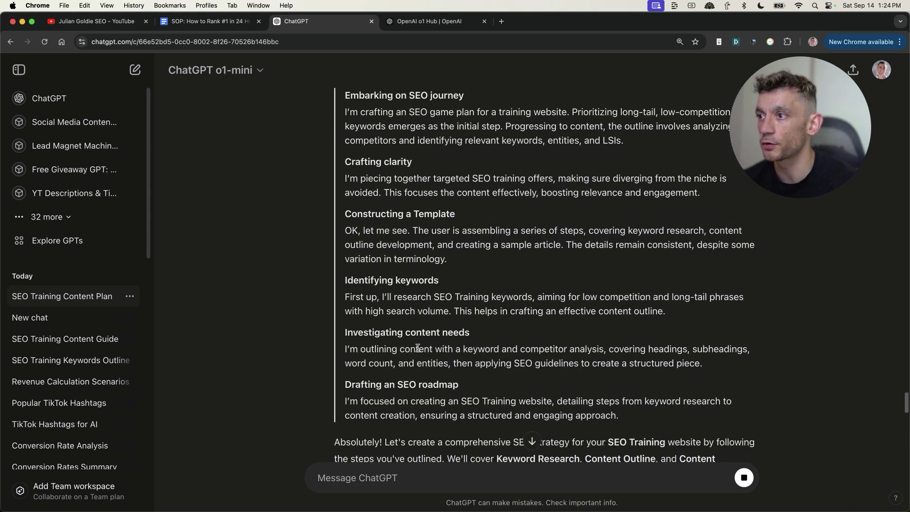
pyautogui.moveTo(351, 279); pyautogui.dragTo(488, 311)
pyautogui.click(488, 311)
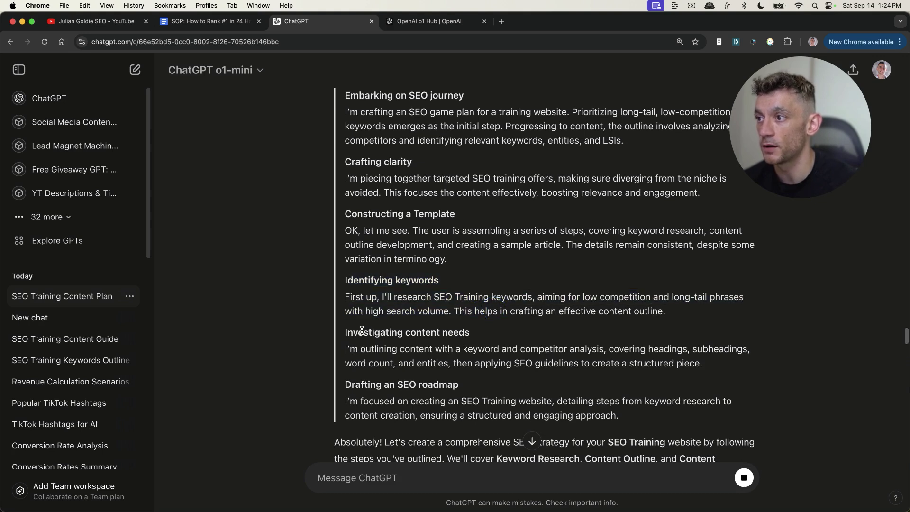
pyautogui.moveTo(349, 332); pyautogui.dragTo(697, 363)
pyautogui.click(690, 363)
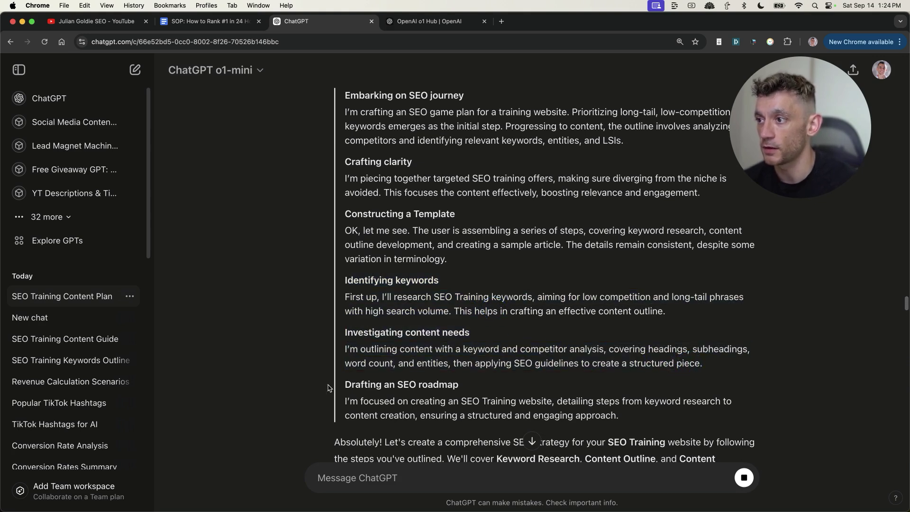
# Scroll the reply to the selected keyword and highlight 'SEO Training Courses Online'.
pyautogui.scroll(-5, 411, 375)
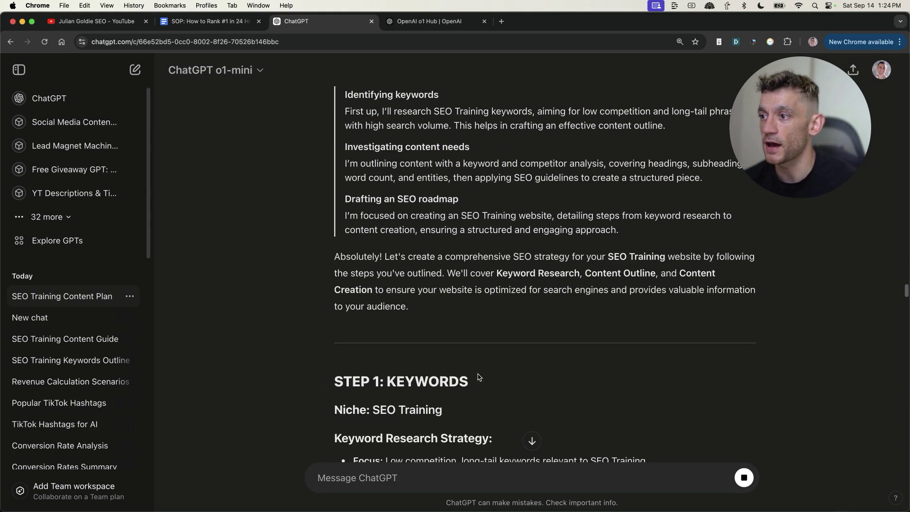
pyautogui.scroll(-3, 497, 374)
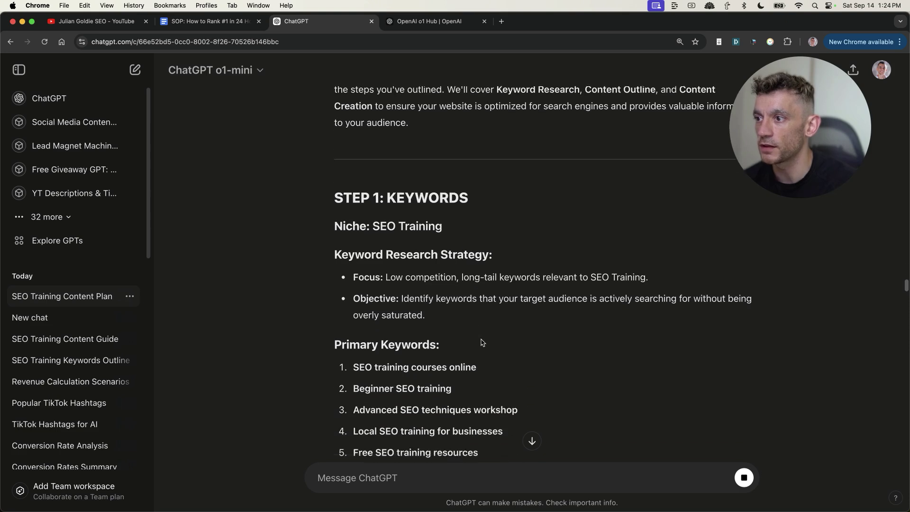
pyautogui.scroll(-5, 482, 342)
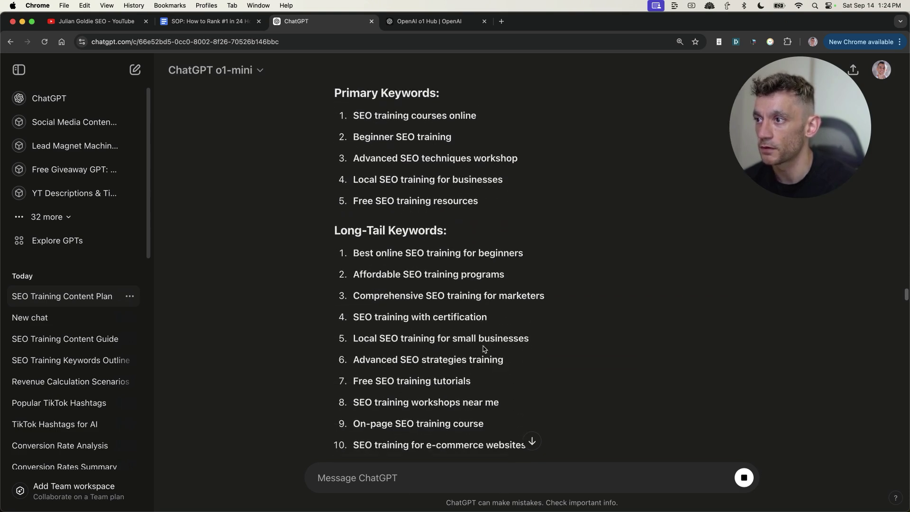
pyautogui.scroll(-12, 485, 351)
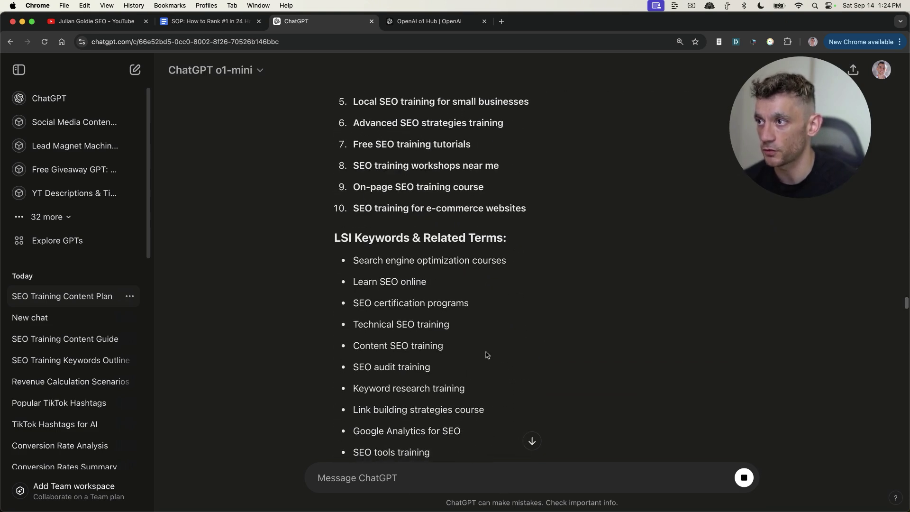
pyautogui.scroll(-1, 436, 300)
pyautogui.moveTo(319, 201); pyautogui.dragTo(604, 256)
pyautogui.click(426, 239)
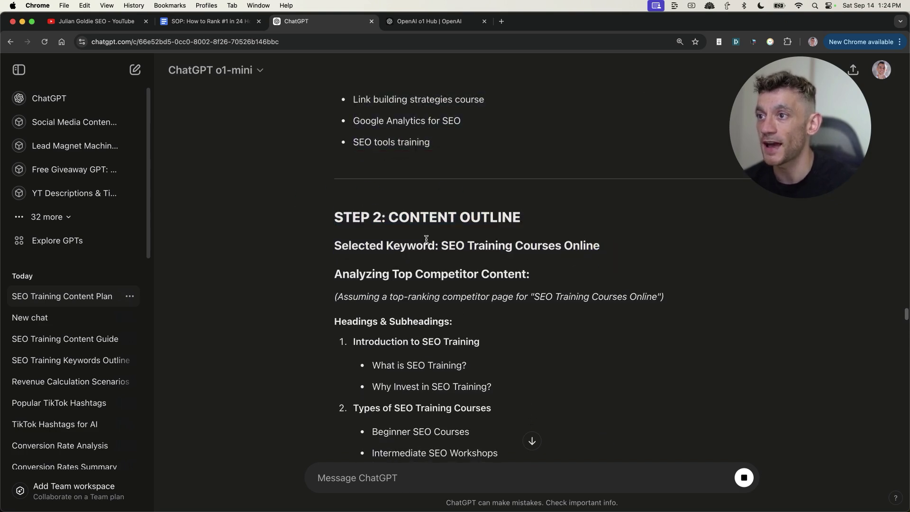
pyautogui.moveTo(442, 245); pyautogui.dragTo(609, 240)
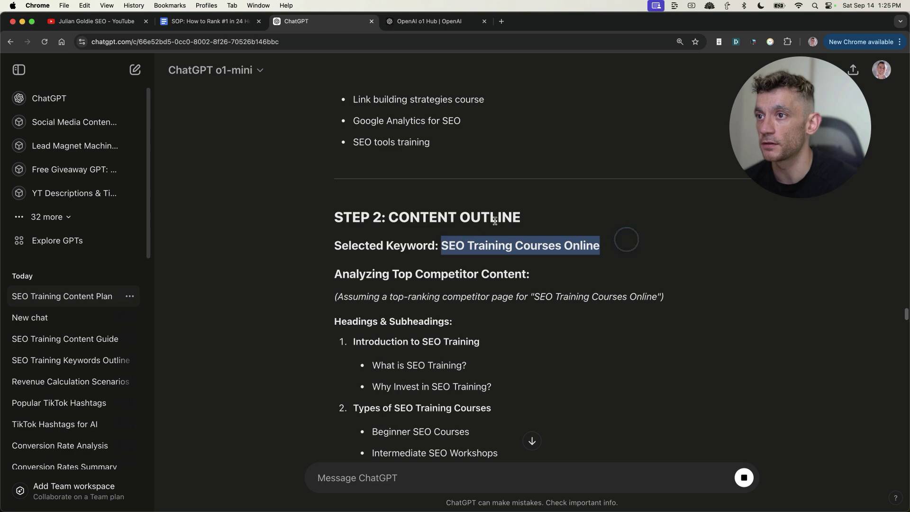
# Read on to the FAQ and Internal Linking Opportunities sections, then return to the SOP document.
pyautogui.scroll(-20, 600, 323)
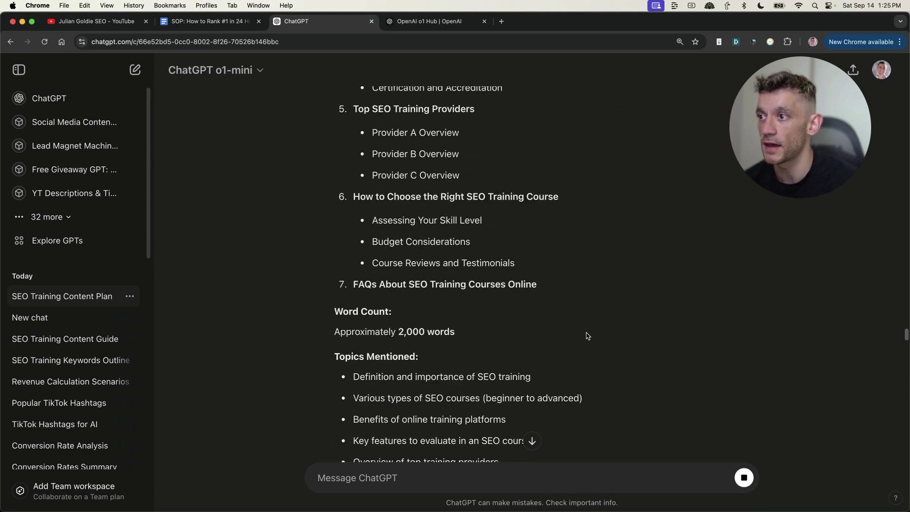
pyautogui.scroll(-15, 594, 353)
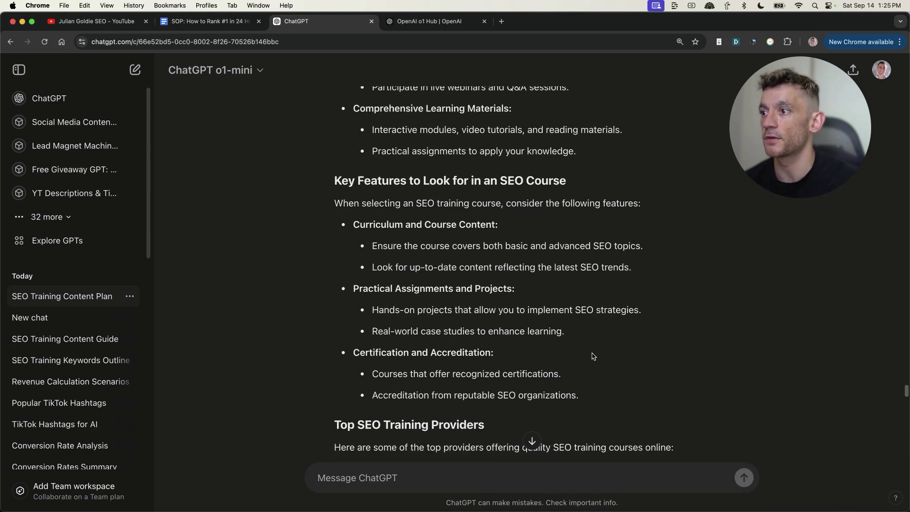
pyautogui.scroll(-3, 592, 358)
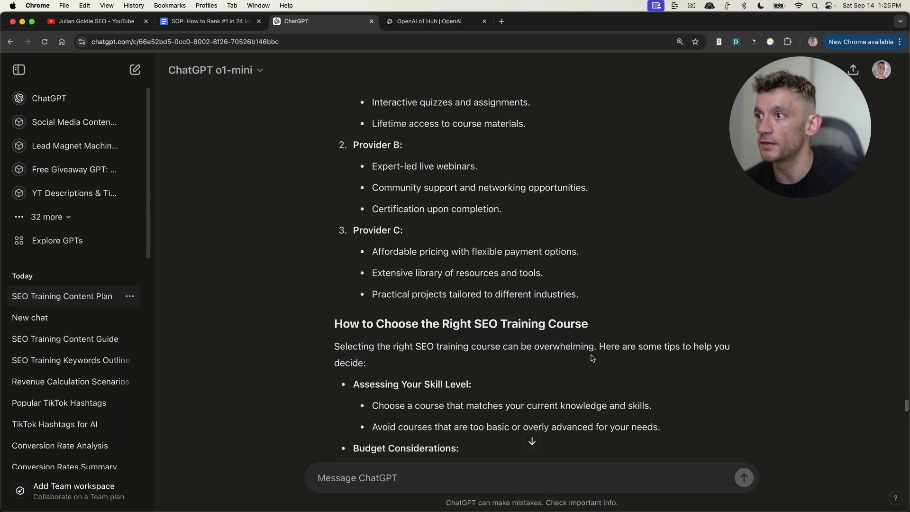
pyautogui.scroll(1, 592, 358)
pyautogui.scroll(-15, 536, 370)
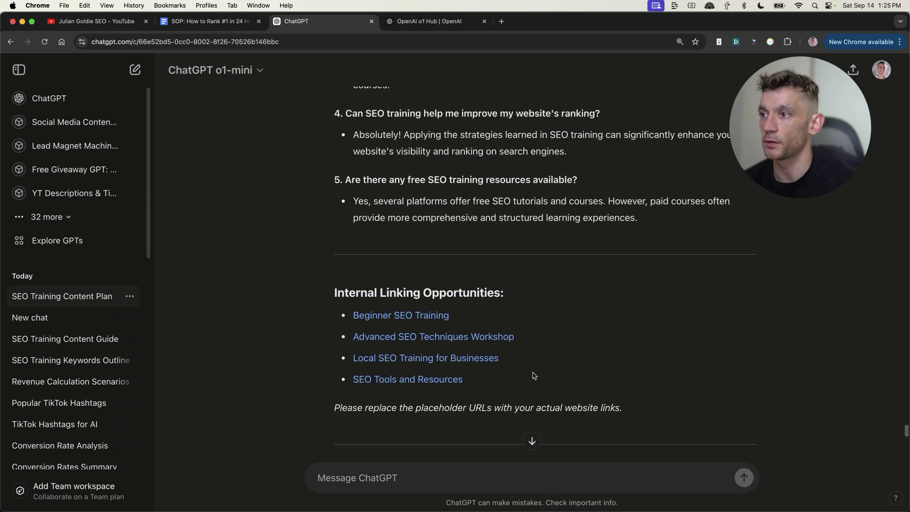
pyautogui.hotkey('ctrl', 'shift', 'Tab')
pyautogui.click(397, 295)
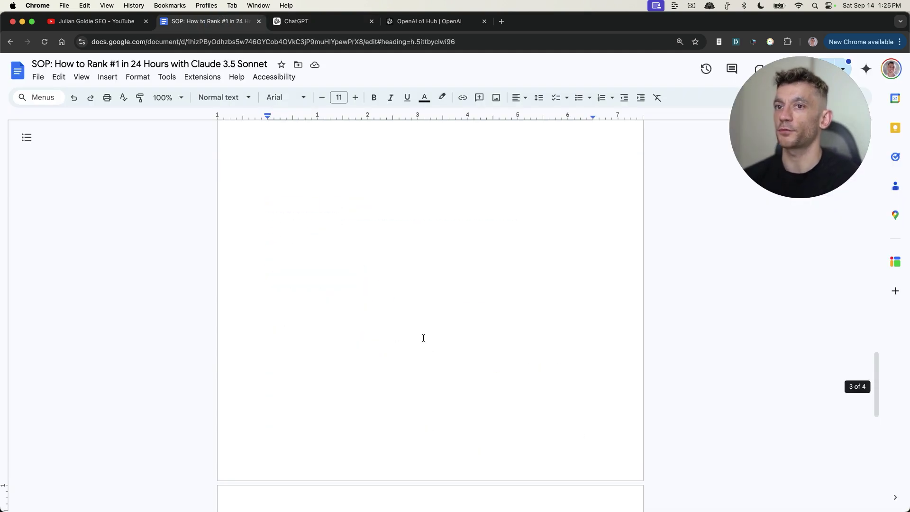
# Check the SOP's title and Step 1 keyword prompt, then go back to the GPT-4o chat.
pyautogui.scroll(20, 534, 227)
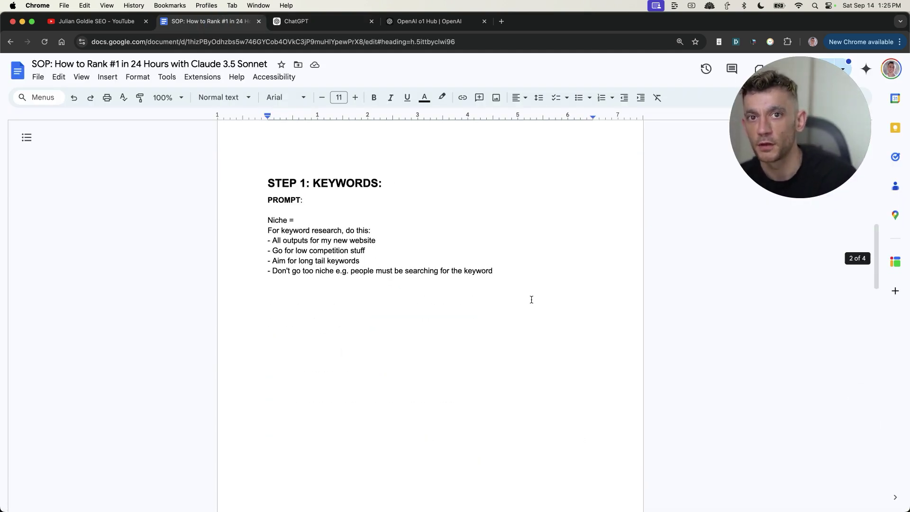
pyautogui.scroll(-3, 532, 300)
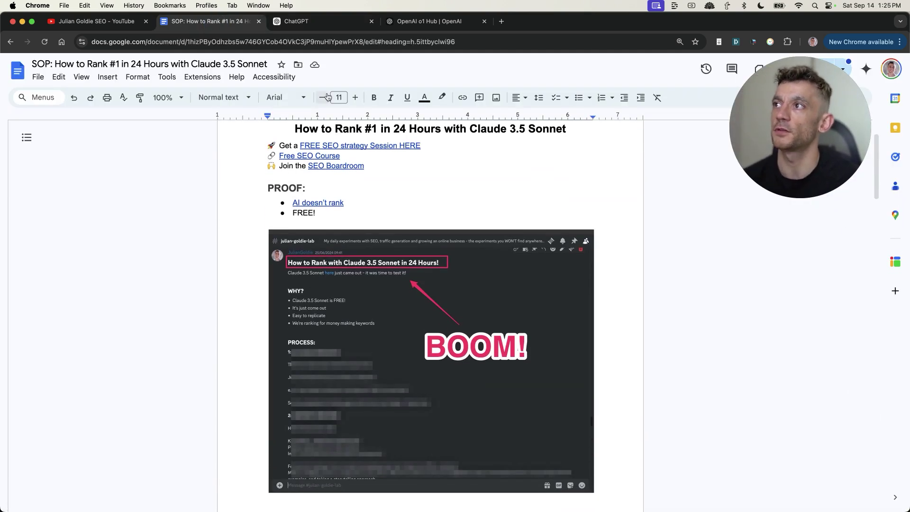
pyautogui.click(365, 26)
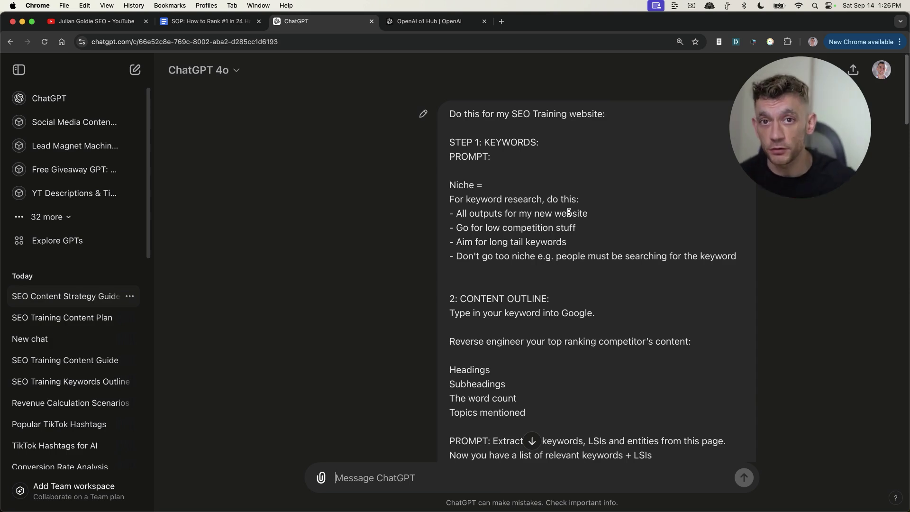
# Scroll the SOP prompt in 'SEO Content Strategy Guide' and highlight its 'Do this for my SEO Training website:' opener.
pyautogui.scroll(-1, 531, 152)
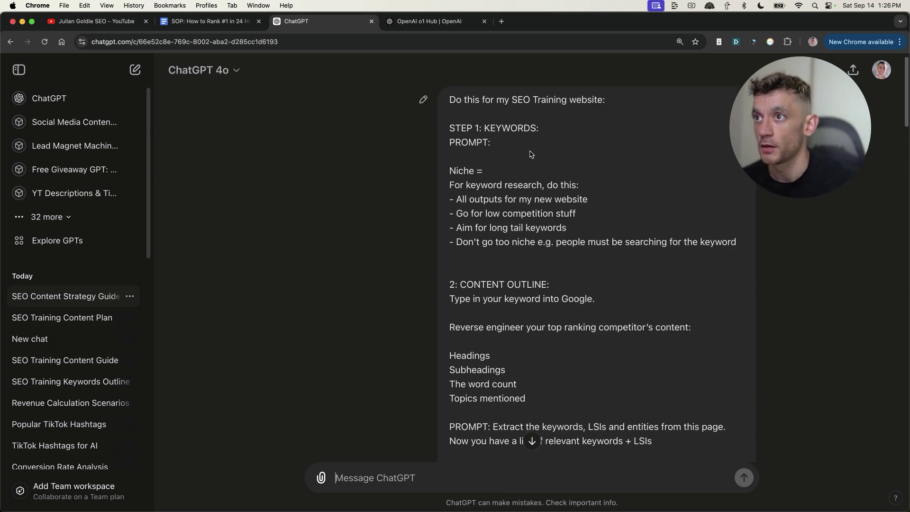
pyautogui.scroll(-4, 562, 202)
pyautogui.scroll(5, 561, 203)
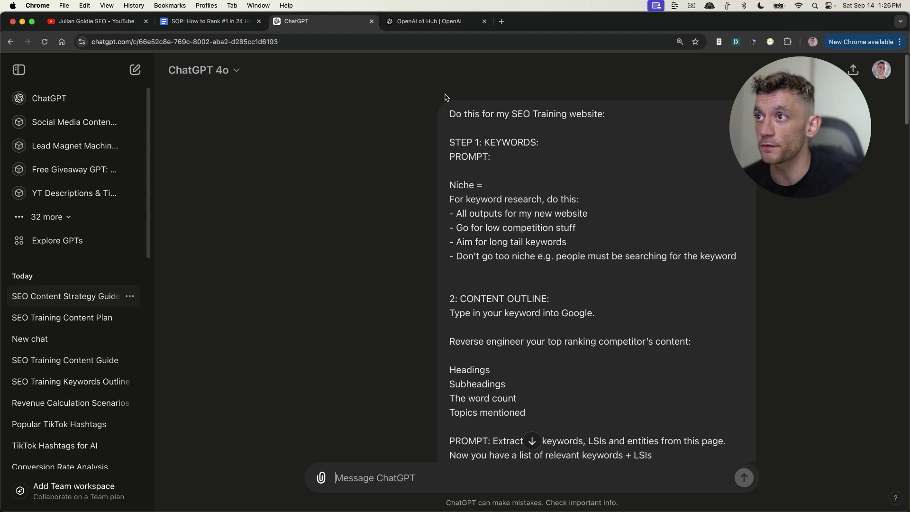
pyautogui.moveTo(443, 101); pyautogui.dragTo(641, 121)
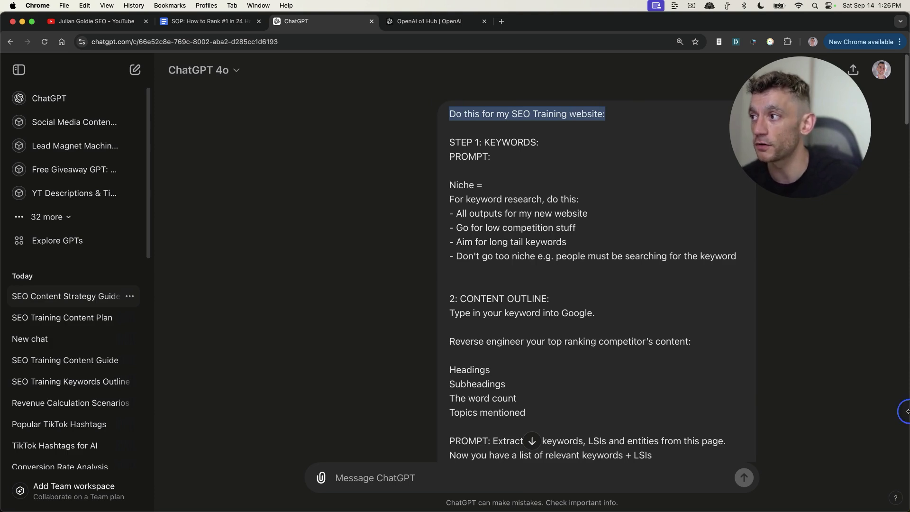
# Tile the 4o chat on the left half and scroll it to its STEP 1: KEYWORDS answer.
pyautogui.hotkey('ctrl', 'alt', 'Left')
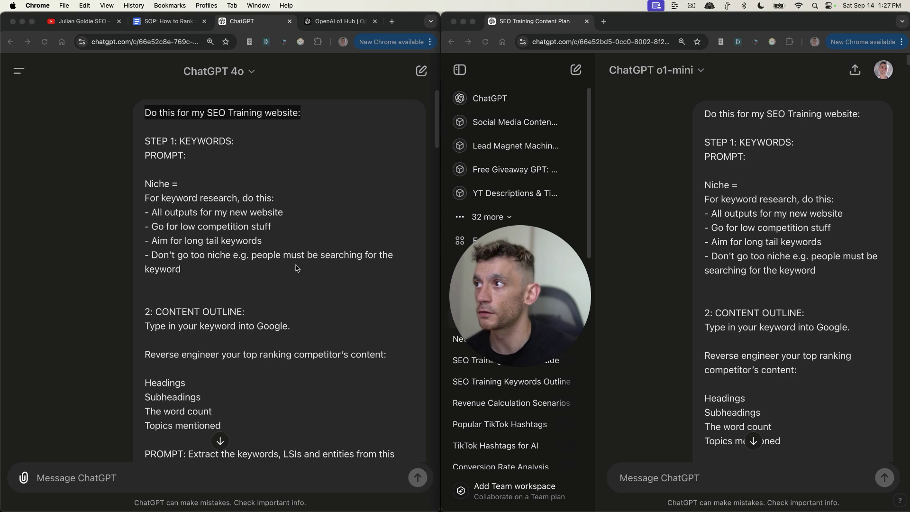
pyautogui.scroll(-1, 298, 224)
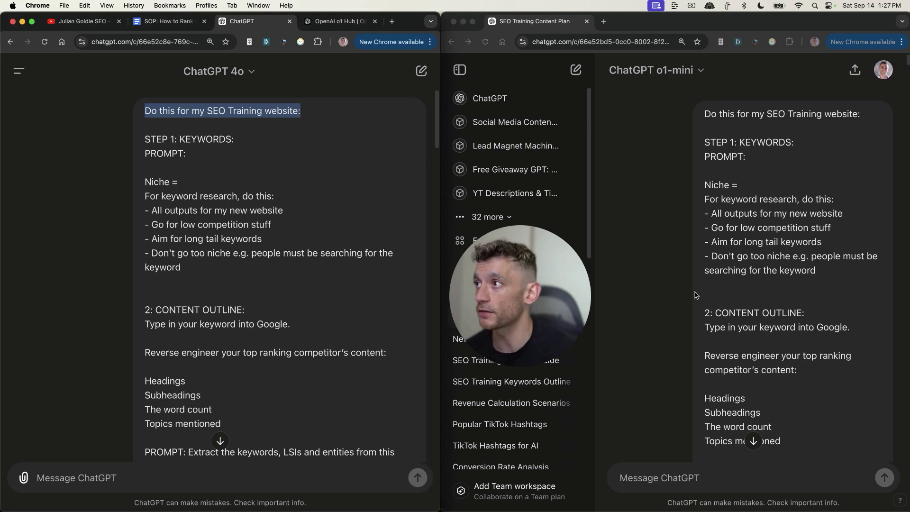
pyautogui.scroll(-13, 313, 335)
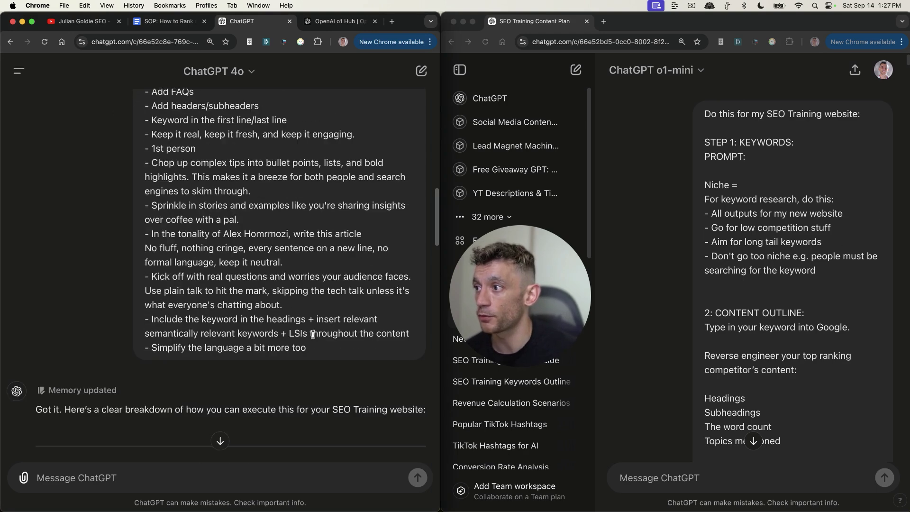
pyautogui.scroll(-6, 313, 335)
pyautogui.scroll(-12, 665, 361)
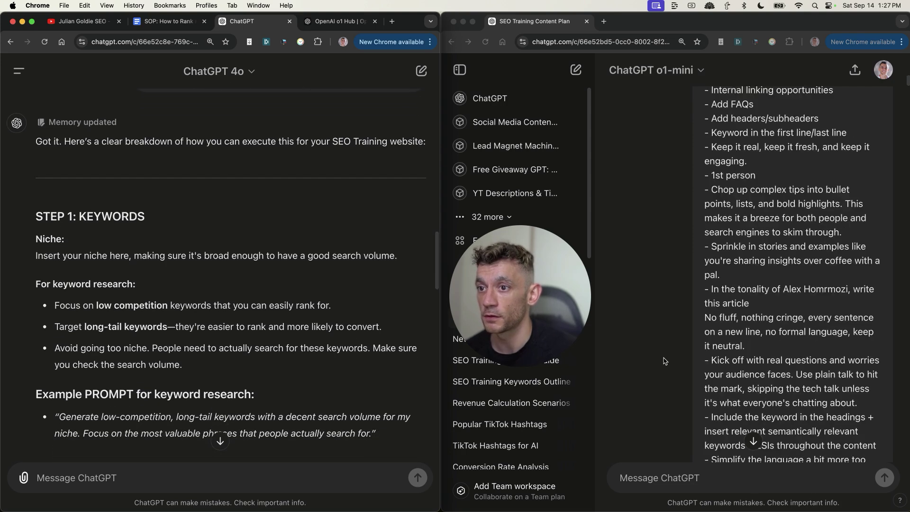
pyautogui.scroll(-15, 664, 362)
pyautogui.scroll(5, 616, 341)
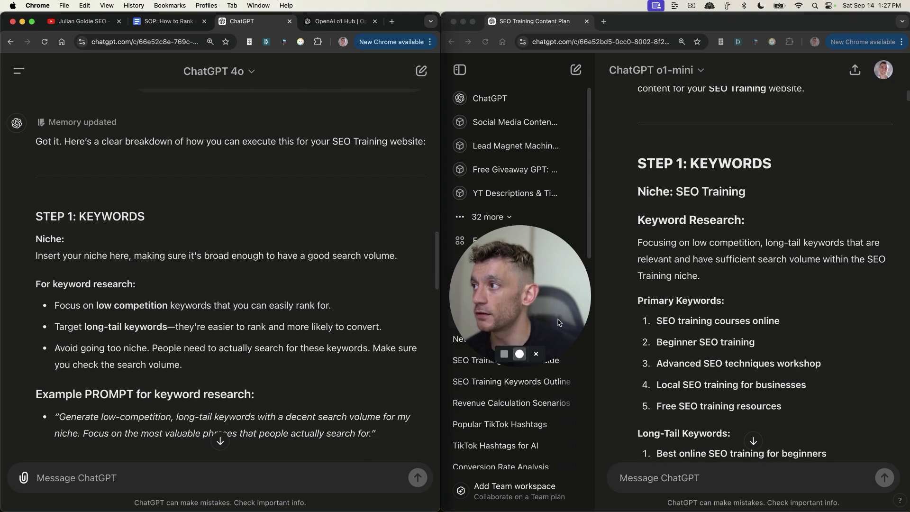
pyautogui.scroll(-1, 196, 189)
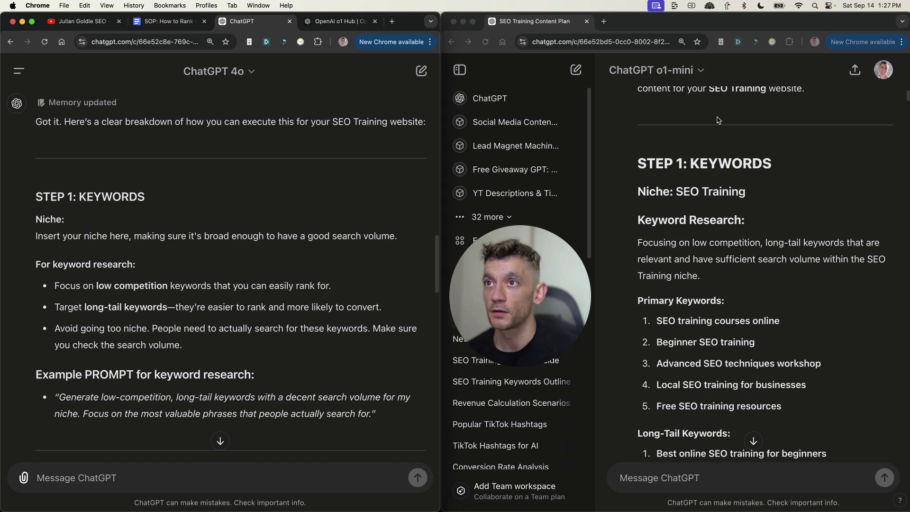
pyautogui.scroll(-3, 703, 220)
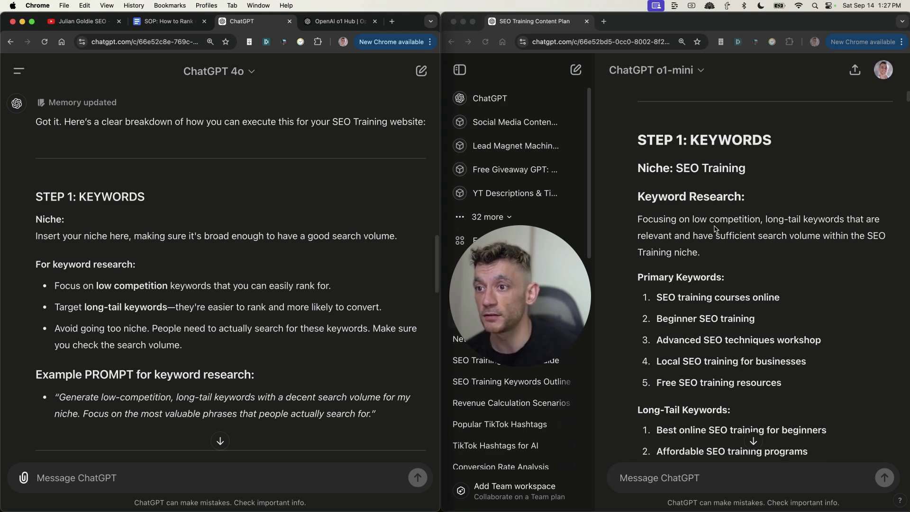
pyautogui.scroll(-8, 703, 268)
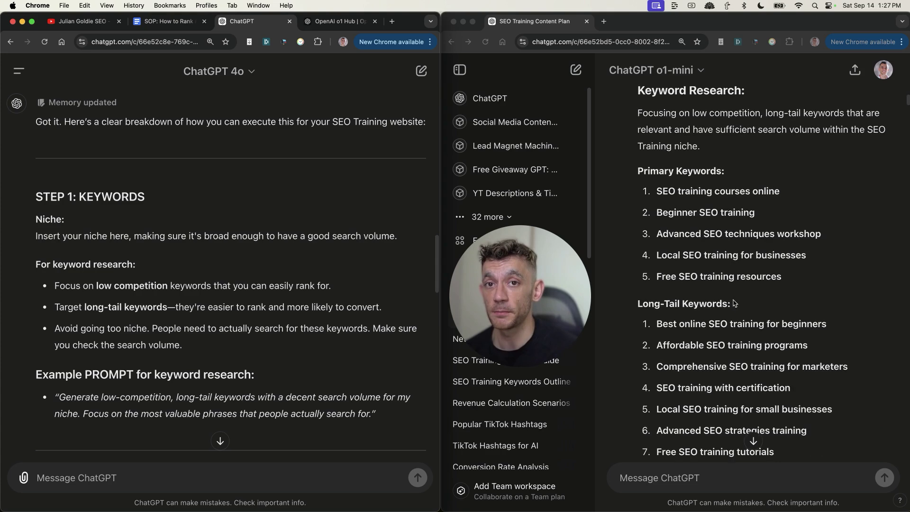
pyautogui.scroll(-2, 733, 306)
# Scroll the o1-mini chat to its STEP 1: KEYWORDS primary and long-tail keyword lists.
pyautogui.click(730, 303)
pyautogui.scroll(6, 727, 301)
pyautogui.scroll(1, 726, 299)
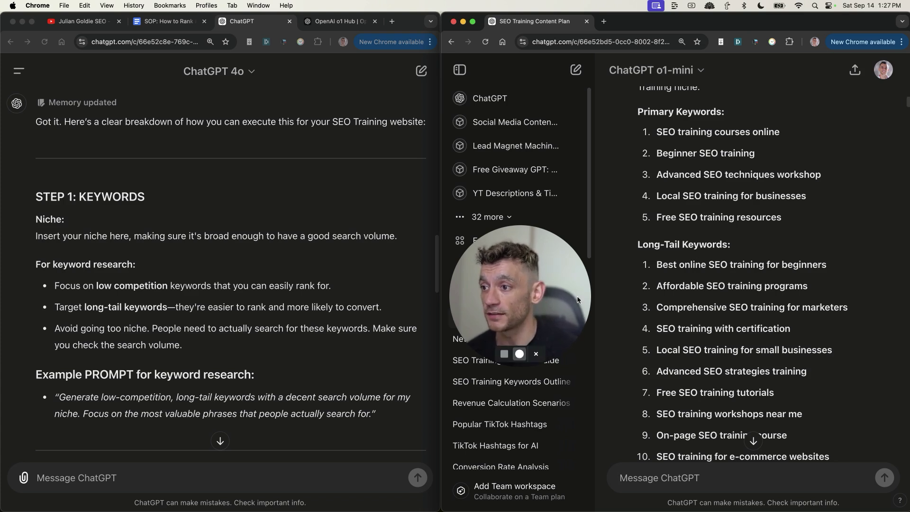
pyautogui.scroll(-5, 673, 304)
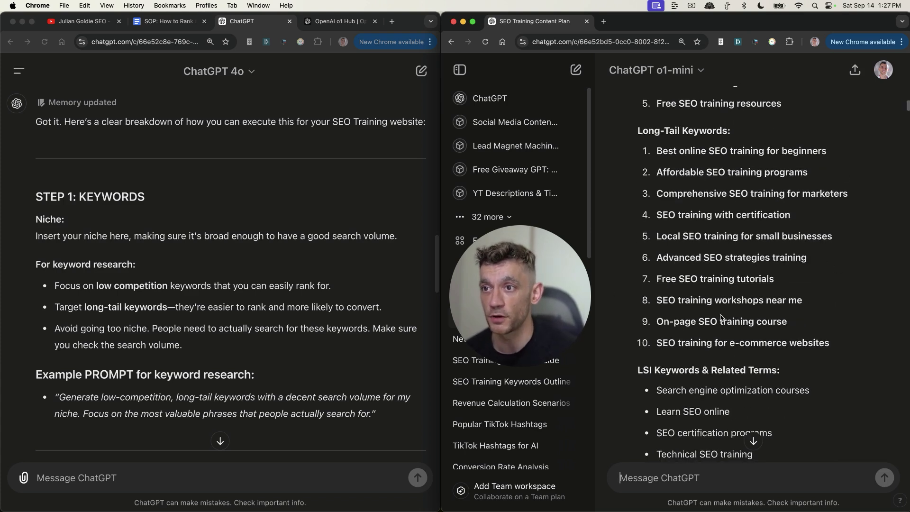
pyautogui.scroll(6, 721, 318)
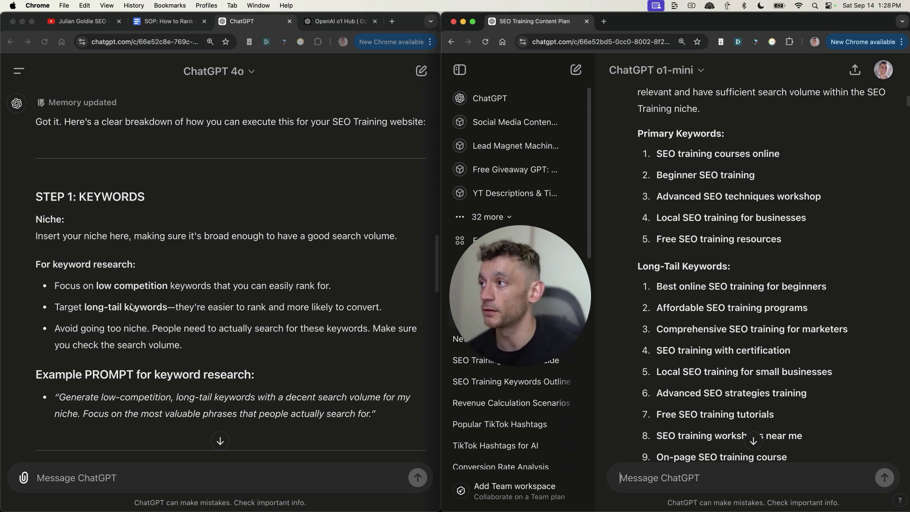
pyautogui.scroll(-3, 157, 200)
pyautogui.scroll(2, 158, 201)
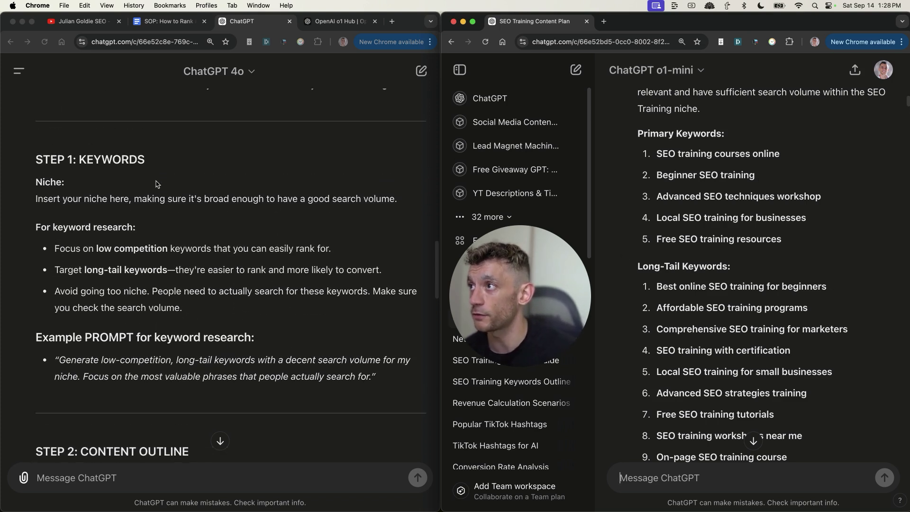
pyautogui.scroll(-1, 142, 265)
pyautogui.moveTo(32, 148); pyautogui.dragTo(391, 383)
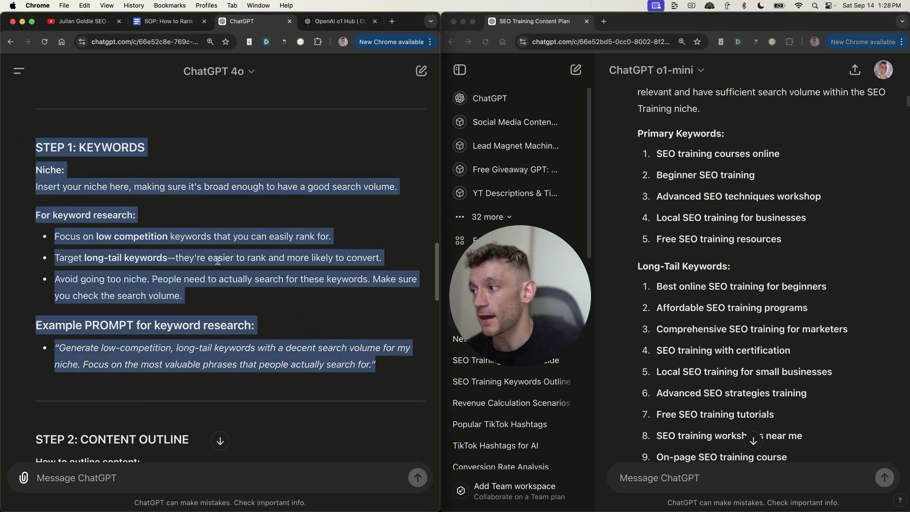
pyautogui.scroll(-15, 211, 284)
pyautogui.scroll(1, 205, 309)
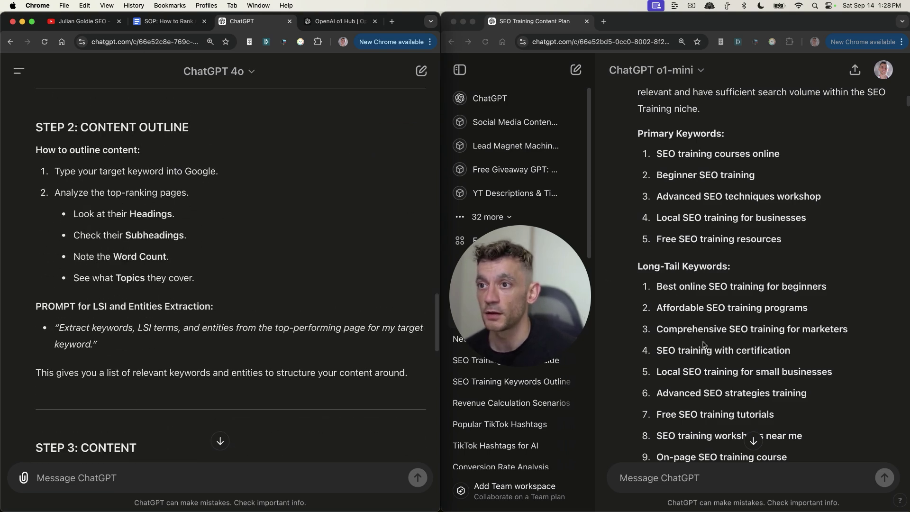
pyautogui.scroll(-15, 703, 345)
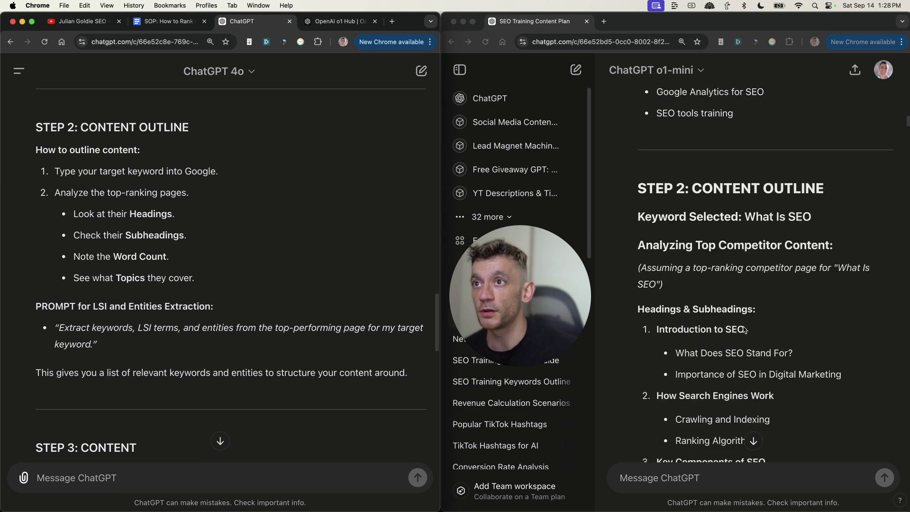
pyautogui.scroll(-4, 744, 329)
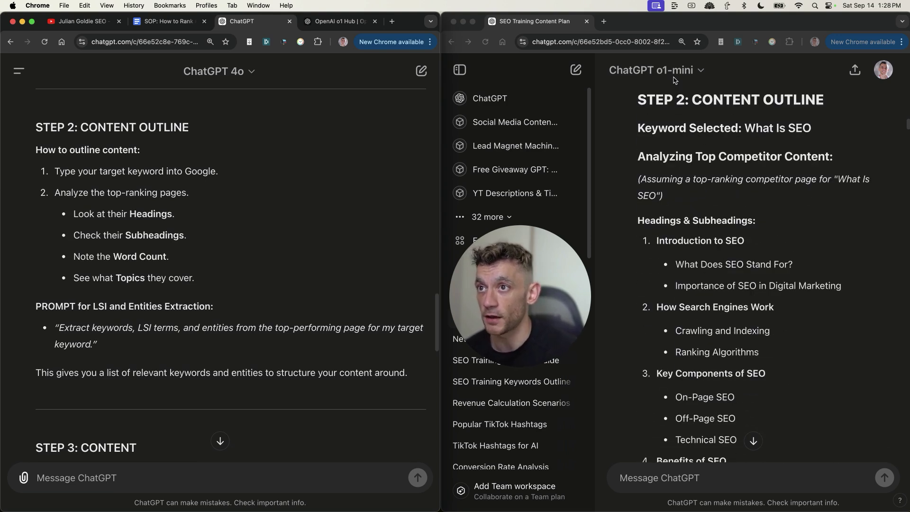
pyautogui.click(660, 176)
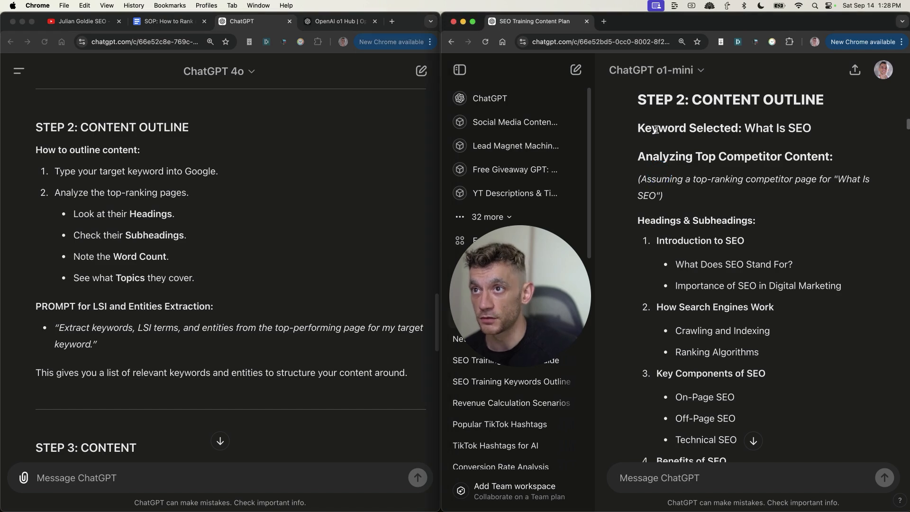
pyautogui.scroll(-1, 708, 258)
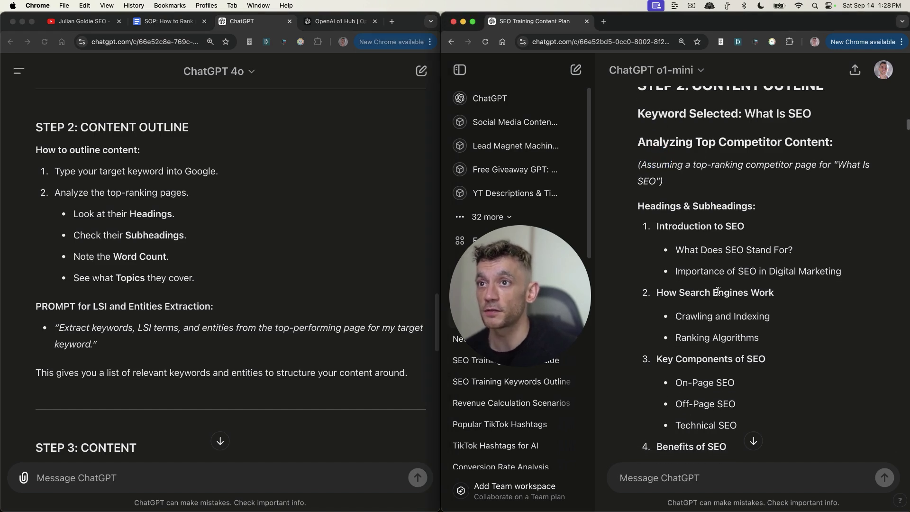
pyautogui.scroll(1, 719, 300)
pyautogui.scroll(-15, 720, 298)
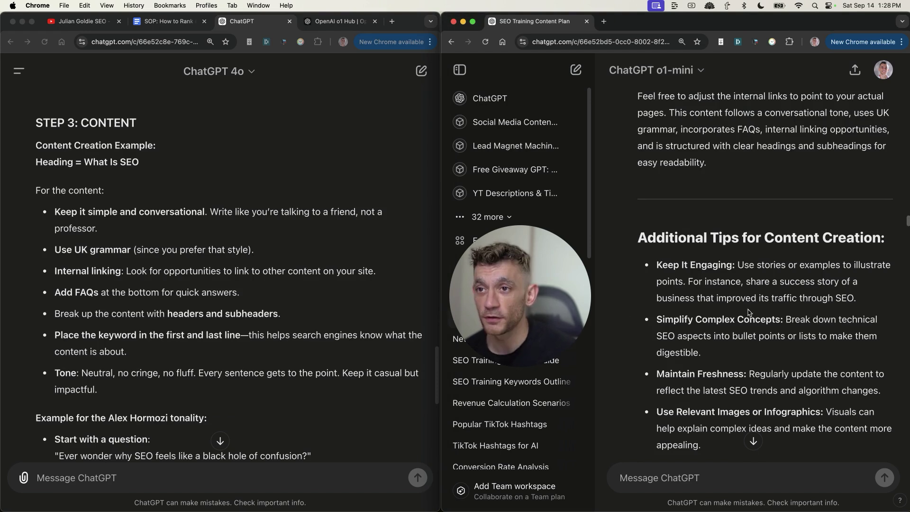
pyautogui.scroll(-1, 248, 244)
# Review the 4o reply, then merge the SEO Training Content Plan tab into the left window.
pyautogui.click(207, 242)
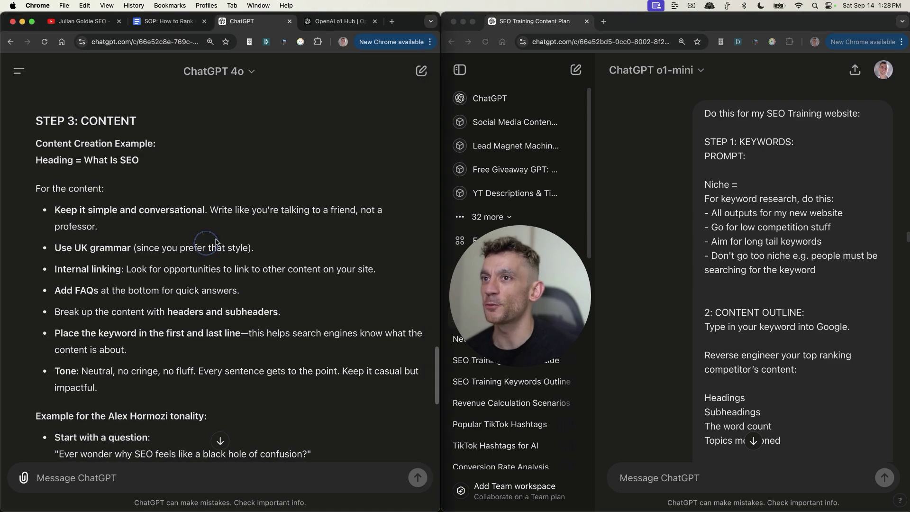
pyautogui.moveTo(573, 241)
pyautogui.scroll(-7, 135, 326)
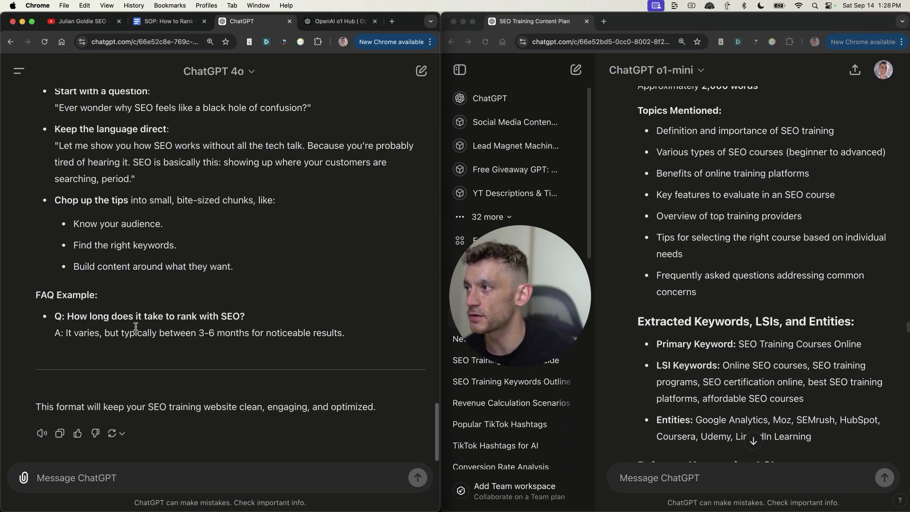
pyautogui.scroll(7, 136, 327)
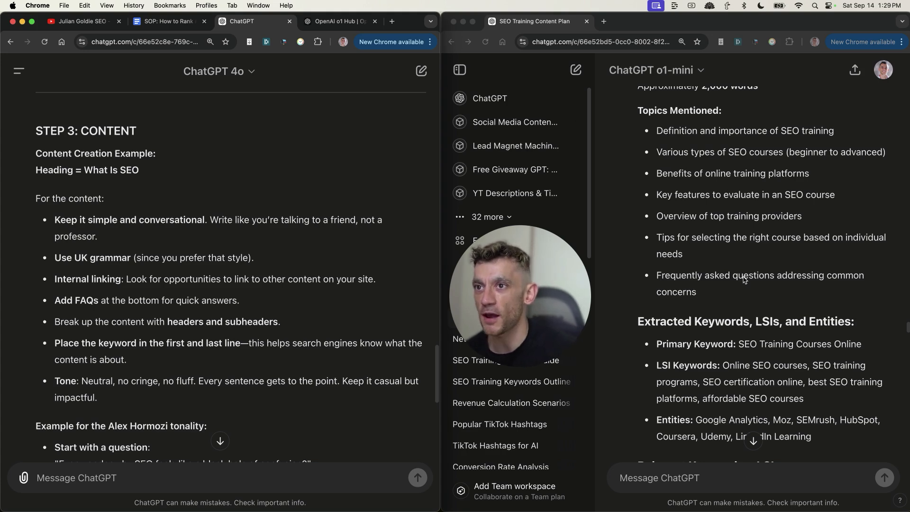
pyautogui.scroll(4, 743, 279)
pyautogui.scroll(-15, 739, 287)
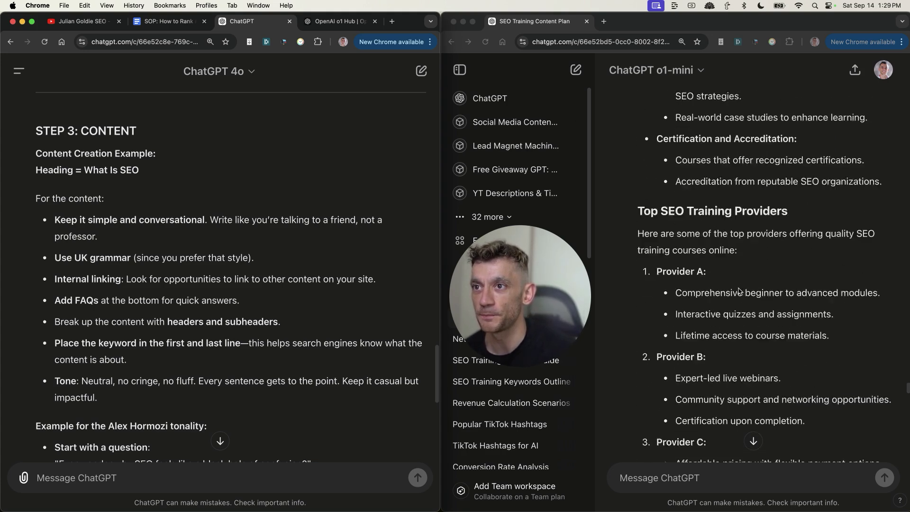
pyautogui.scroll(-12, 739, 291)
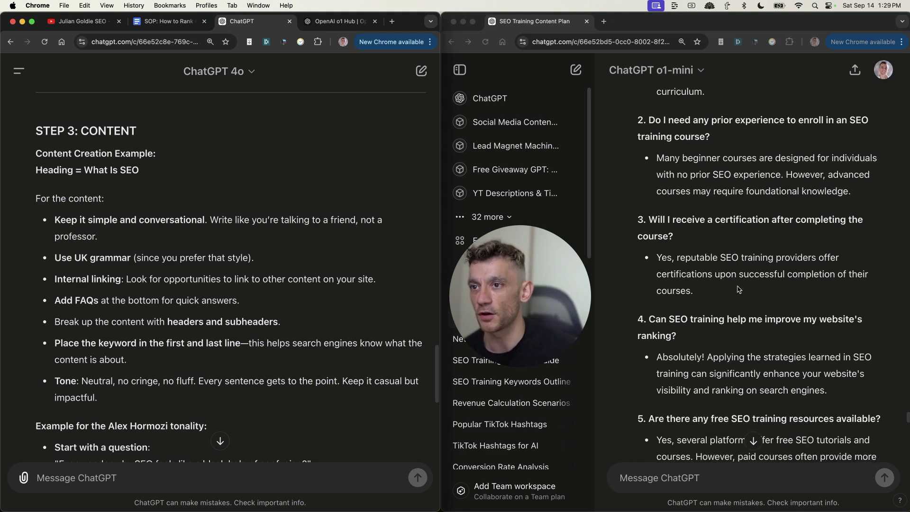
pyautogui.scroll(-2, 739, 290)
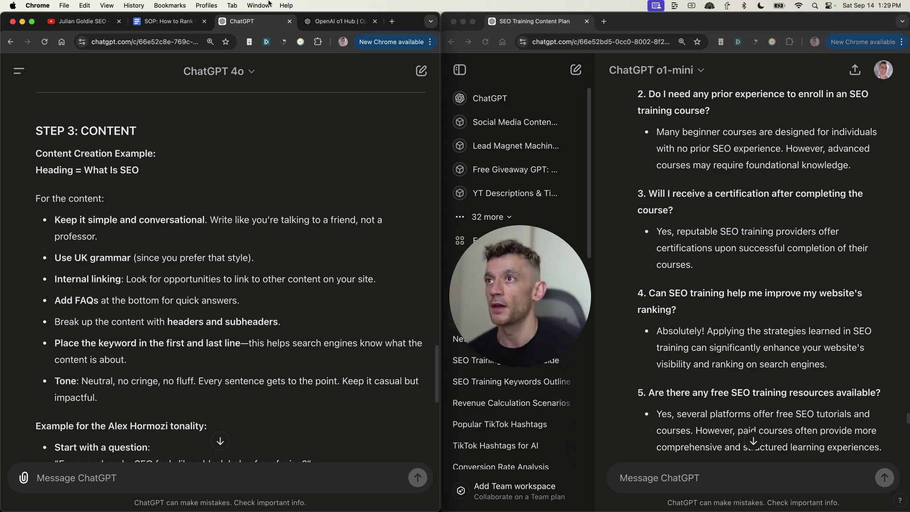
pyautogui.moveTo(539, 27); pyautogui.dragTo(548, 21)
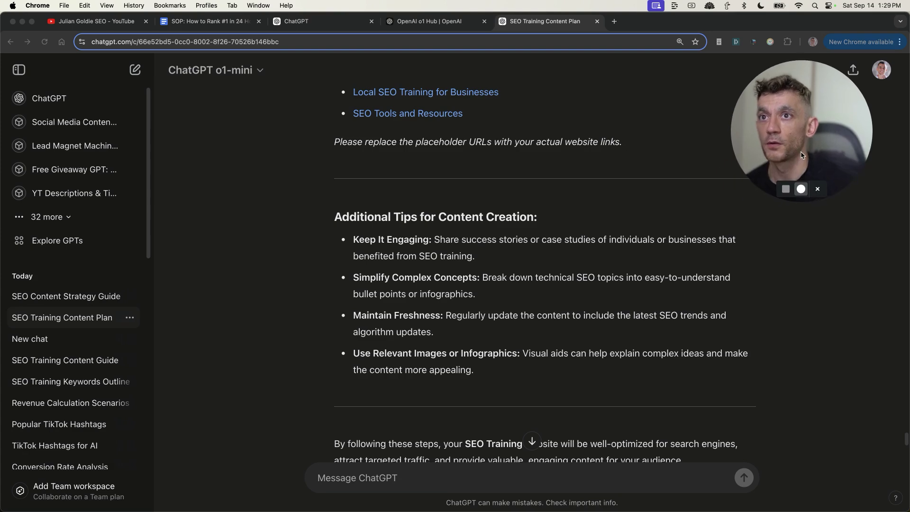
# Scroll up and down through the o1-mini reply to review it.
pyautogui.scroll(10, 586, 265)
pyautogui.scroll(10, 586, 265)
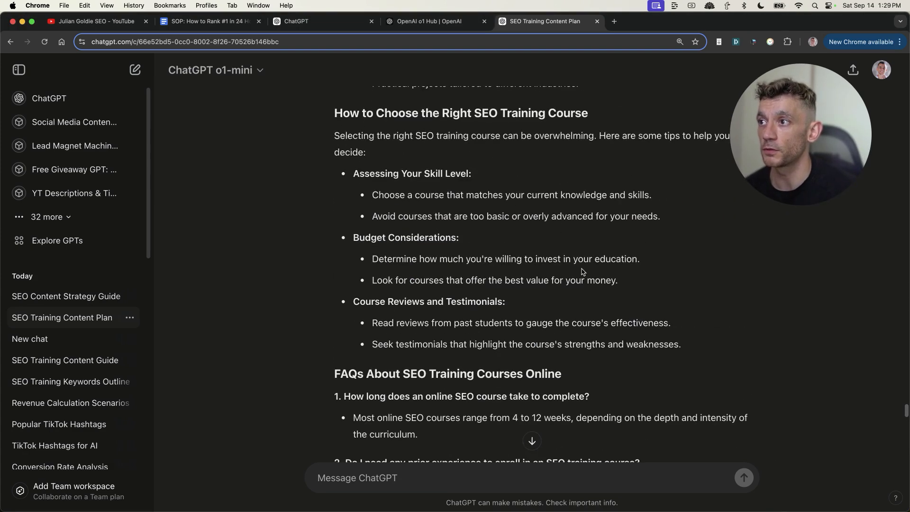
pyautogui.scroll(-20, 568, 308)
pyautogui.scroll(-7, 558, 355)
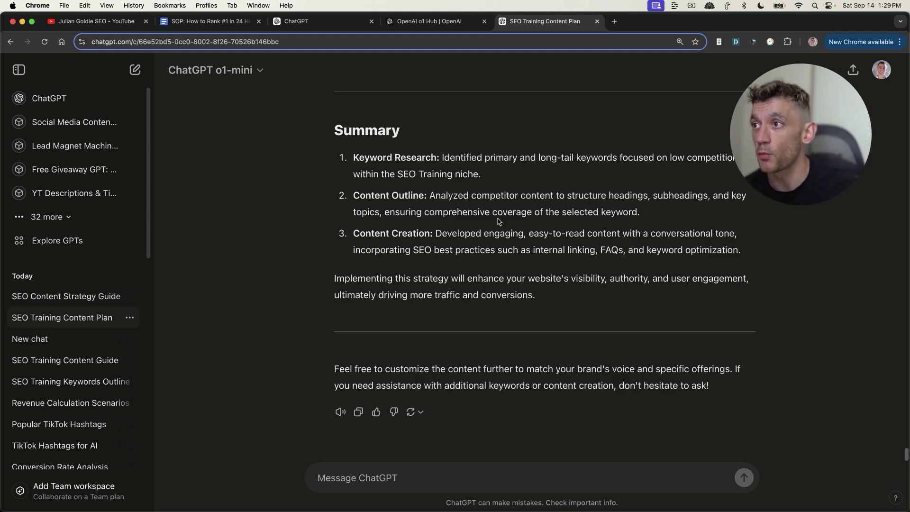
pyautogui.scroll(20, 498, 221)
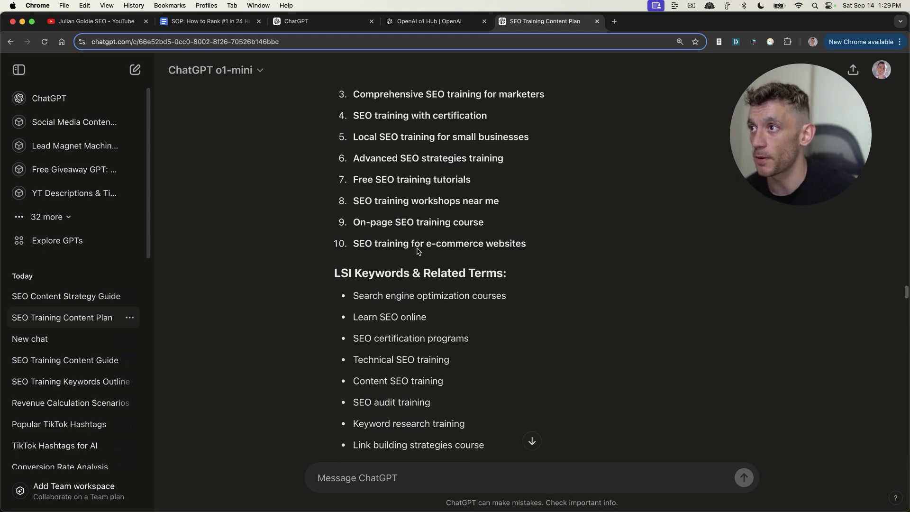
pyautogui.scroll(15, 418, 252)
pyautogui.scroll(-8, 386, 155)
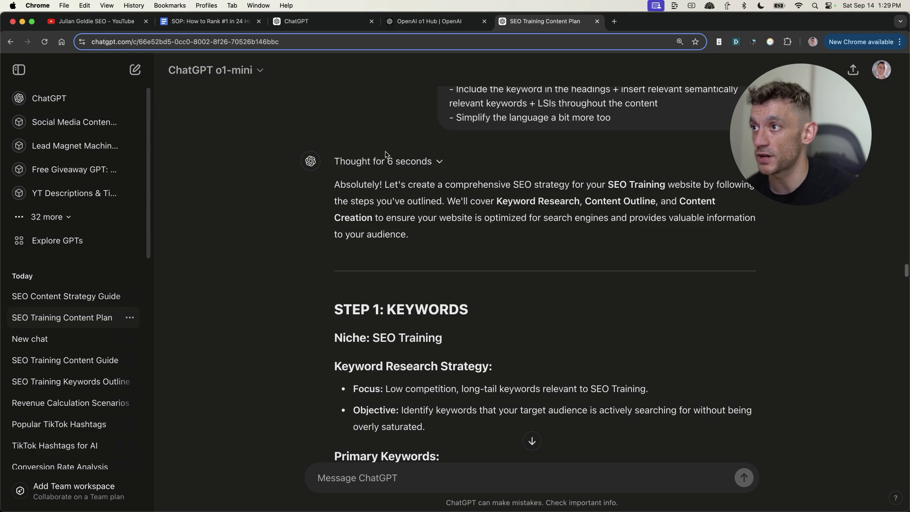
# Expand 'Thought for 6 seconds' to show reasoning steps like Embarking on SEO journey.
pyautogui.click(384, 159)
pyautogui.scroll(-1, 375, 156)
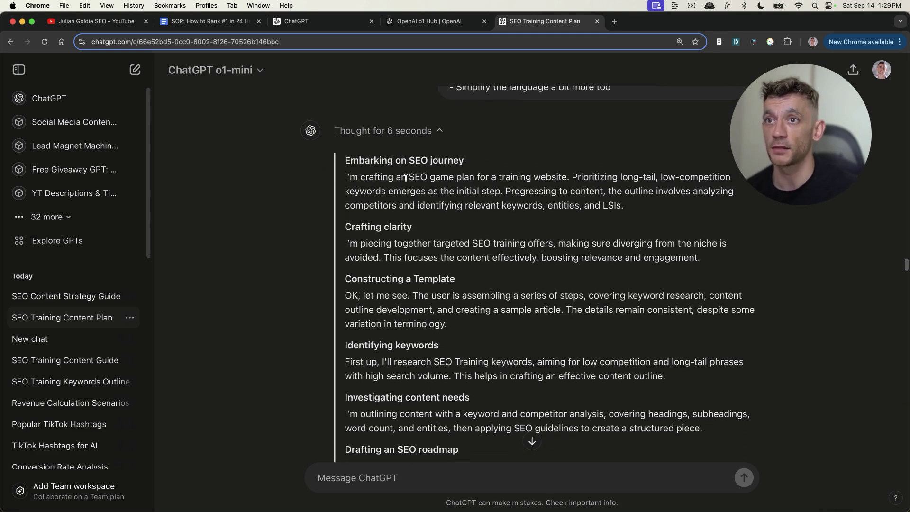
pyautogui.scroll(-2, 360, 225)
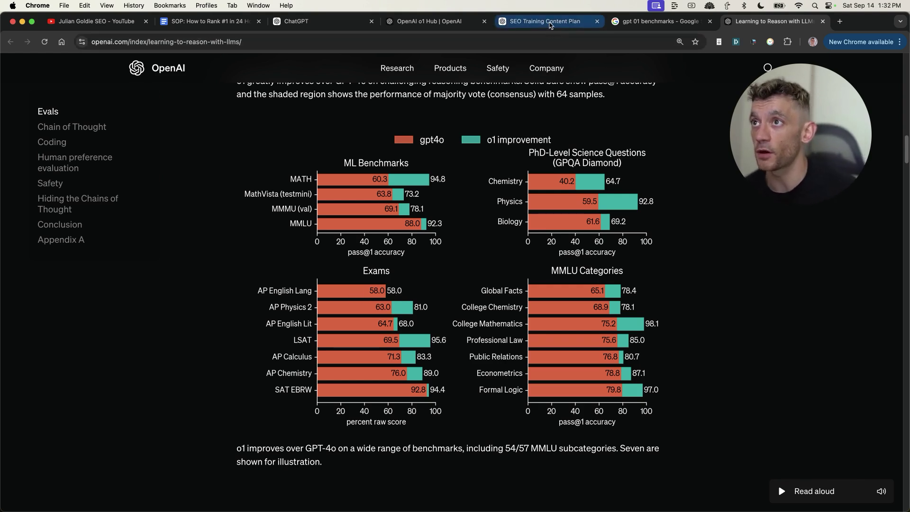
# Return from the OpenAI o1 benchmarks page to the SEO Training Content Plan chat.
pyautogui.click(550, 25)
# Scroll the o1-mini reply down through its sections to the Summary.
pyautogui.scroll(-15, 467, 344)
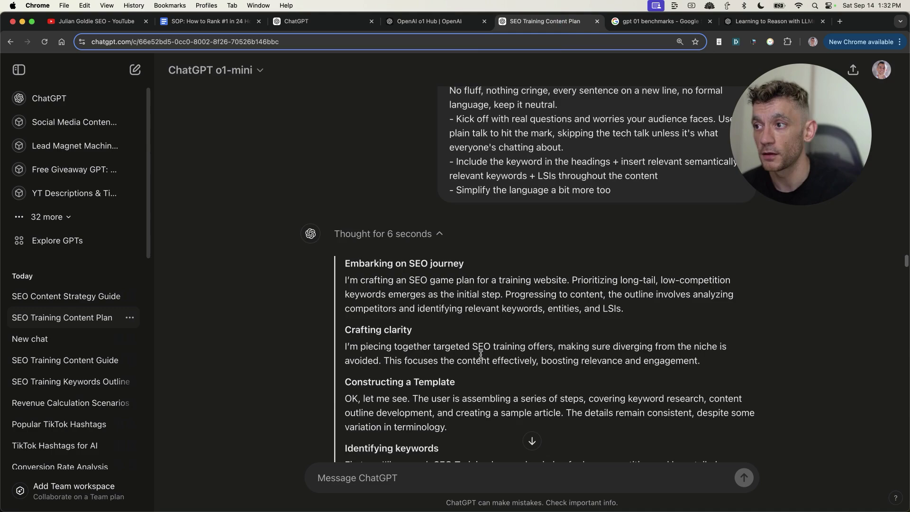
pyautogui.scroll(-20, 573, 425)
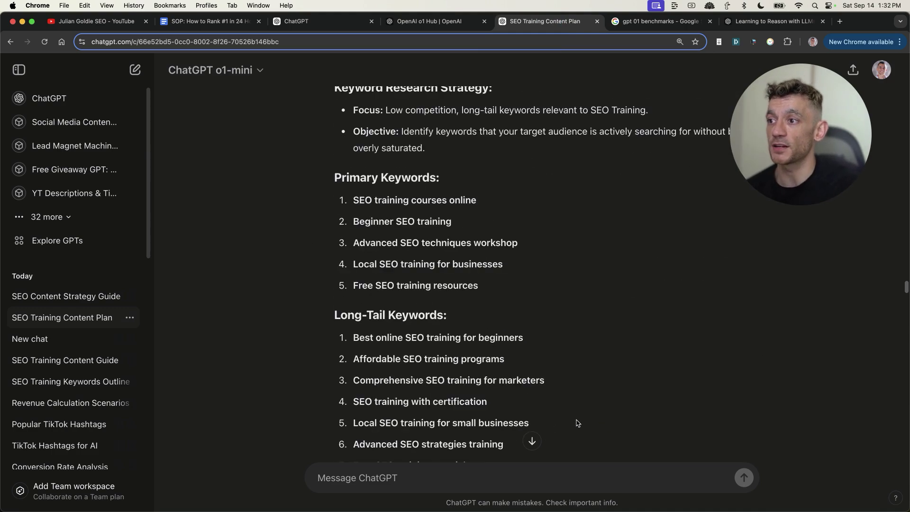
pyautogui.scroll(-12, 574, 425)
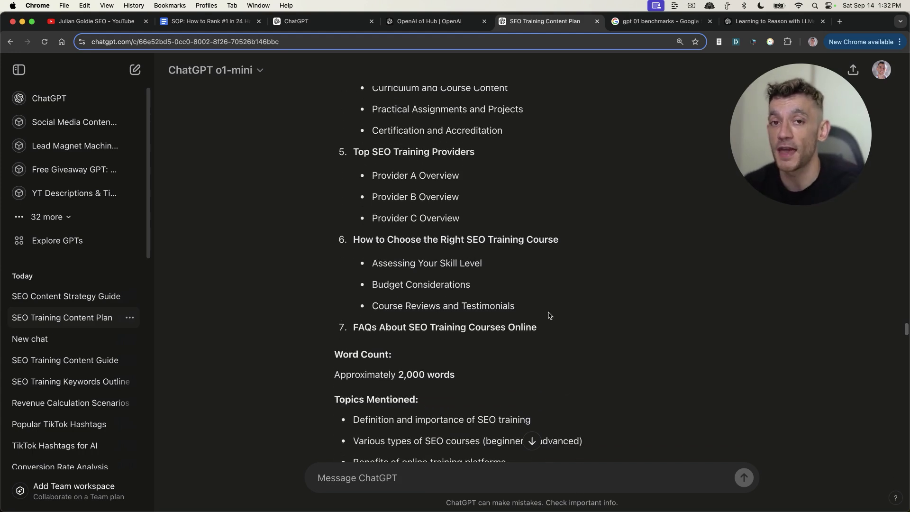
pyautogui.scroll(-10, 550, 315)
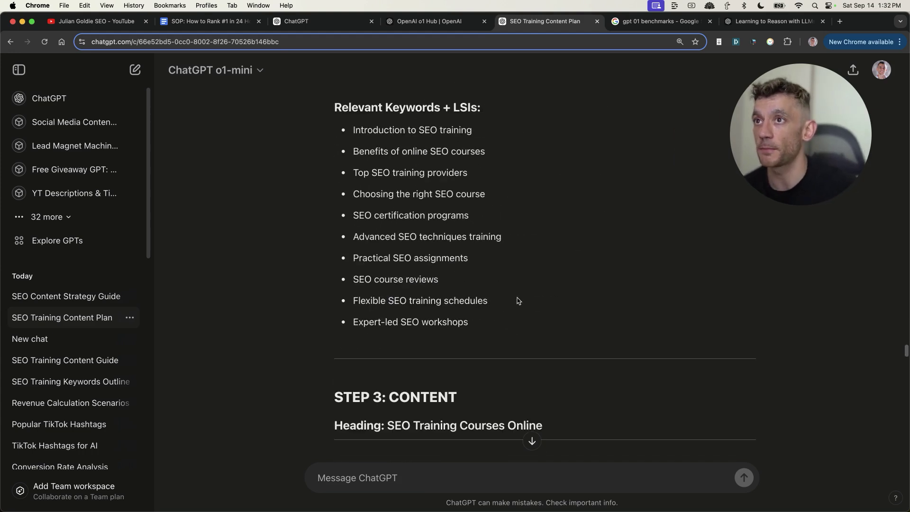
pyautogui.scroll(-20, 600, 284)
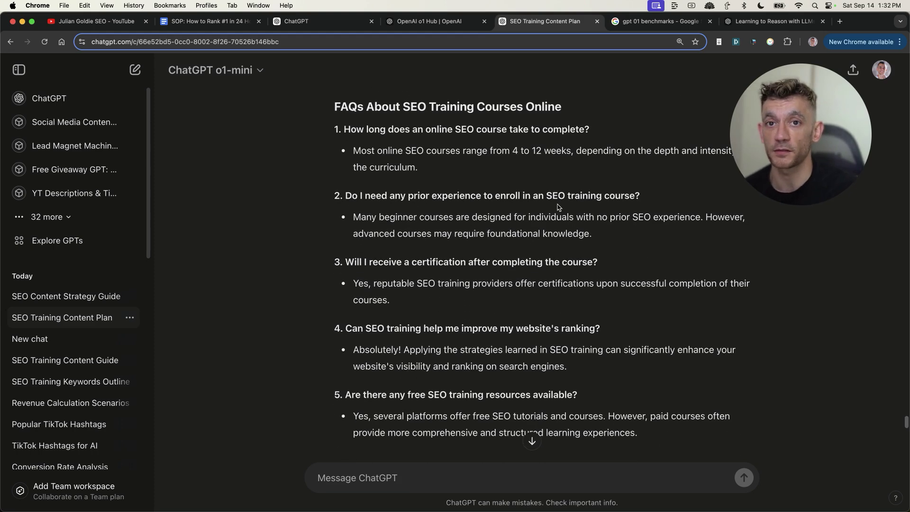
pyautogui.scroll(-15, 518, 260)
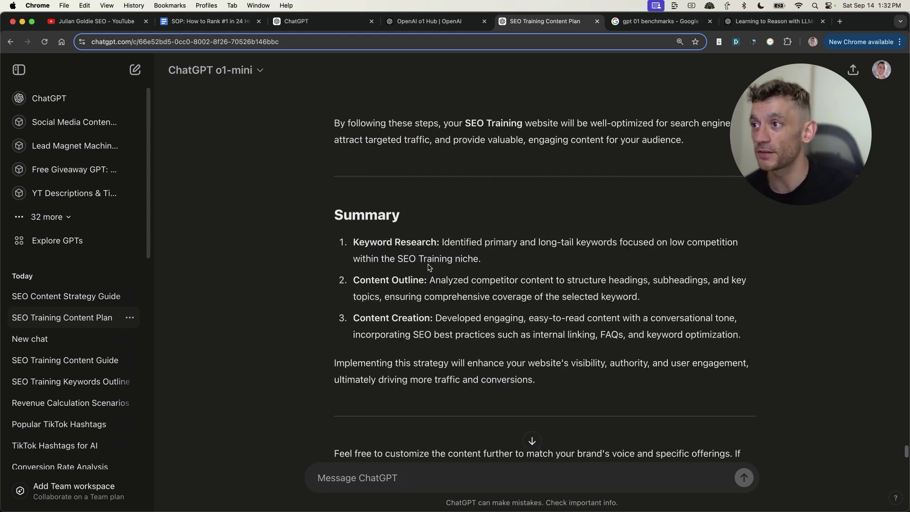
pyautogui.scroll(-4, 428, 267)
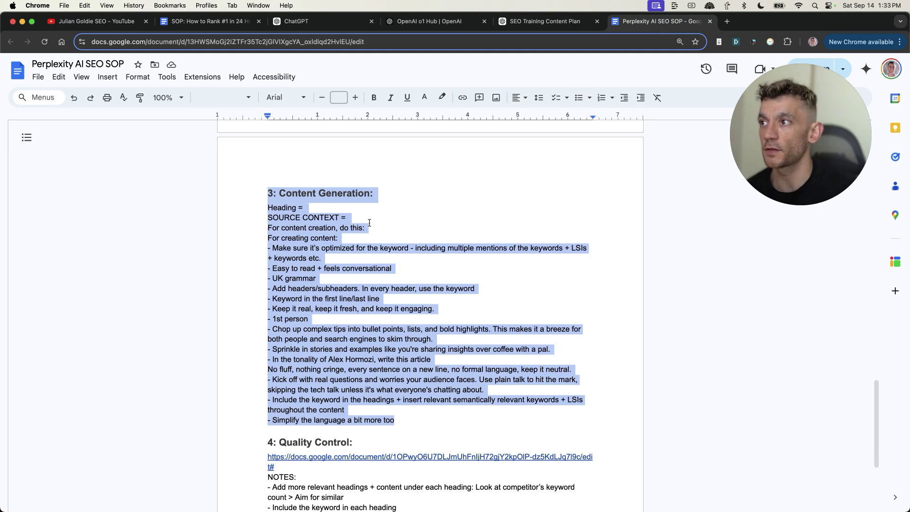
pyautogui.click(369, 223)
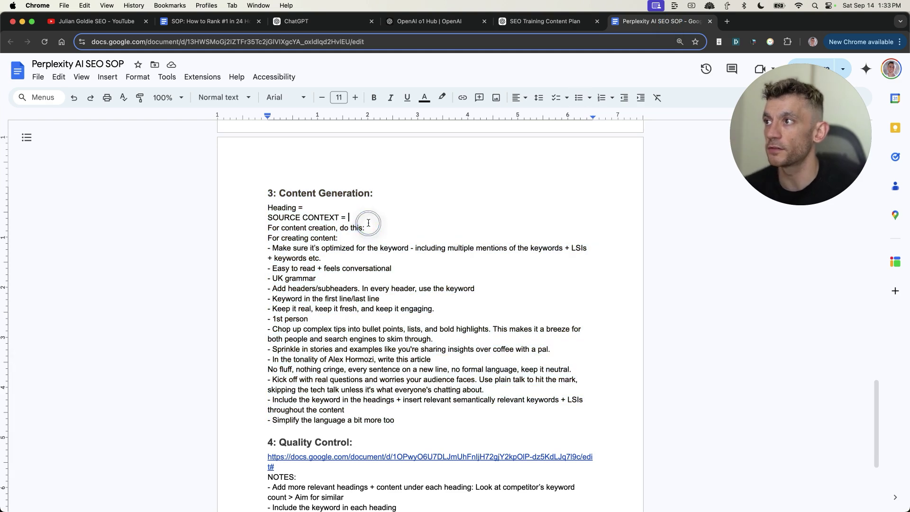
pyautogui.scroll(15, 366, 237)
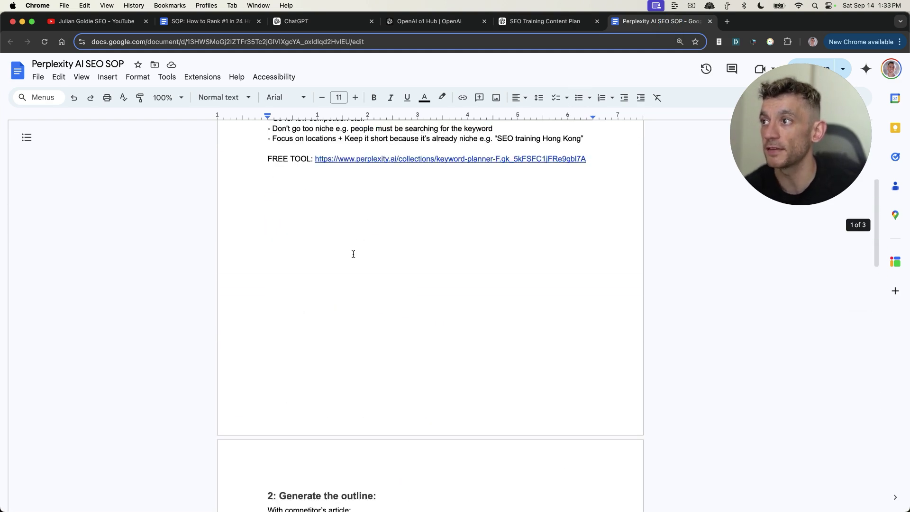
pyautogui.scroll(5, 353, 254)
pyautogui.moveTo(235, 243); pyautogui.dragTo(298, 264)
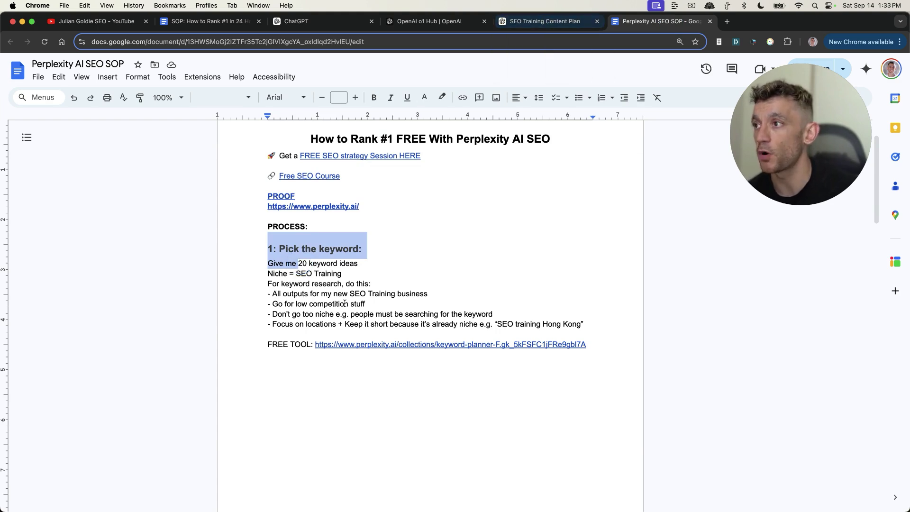
pyautogui.click(325, 242)
pyautogui.scroll(-8, 332, 289)
pyautogui.click(337, 306)
pyautogui.scroll(-15, 337, 306)
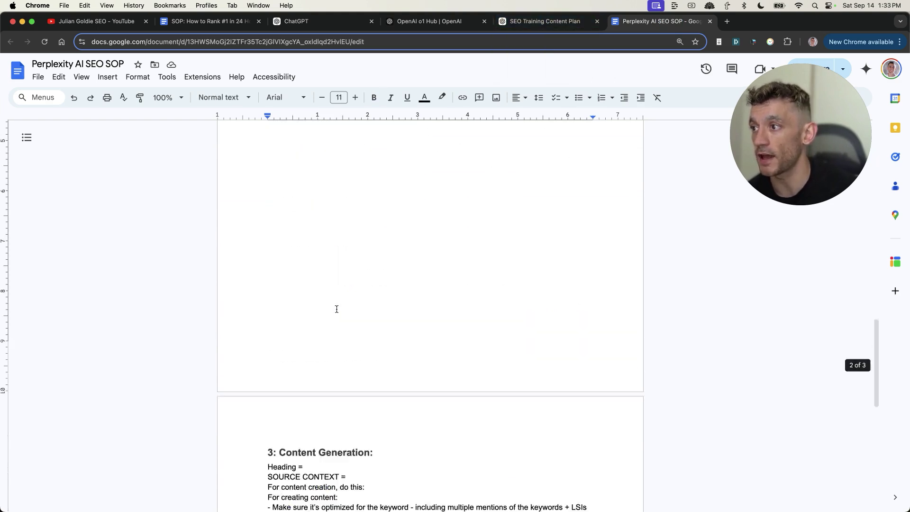
pyautogui.click(320, 195)
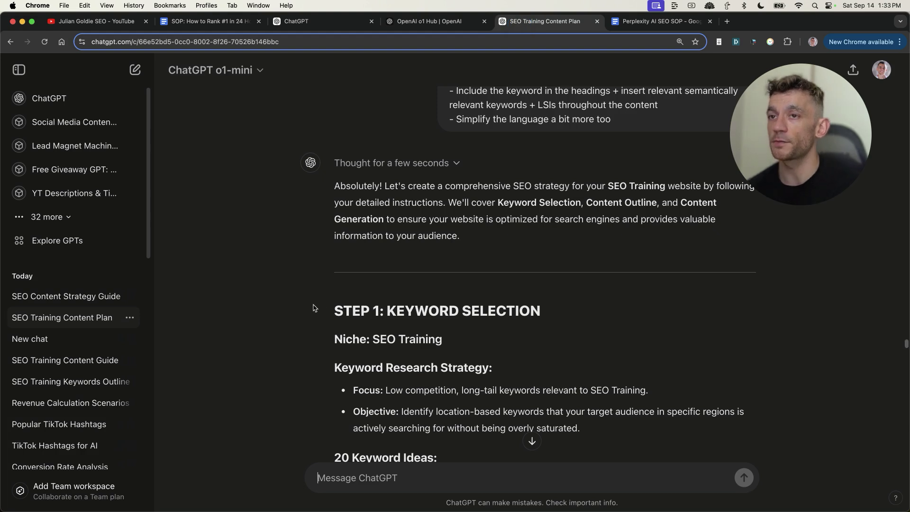
# Read the 'SEO training Singapore' reply from keywords to FAQs, highlighting the competitor-article assumption line.
pyautogui.scroll(-1, 461, 325)
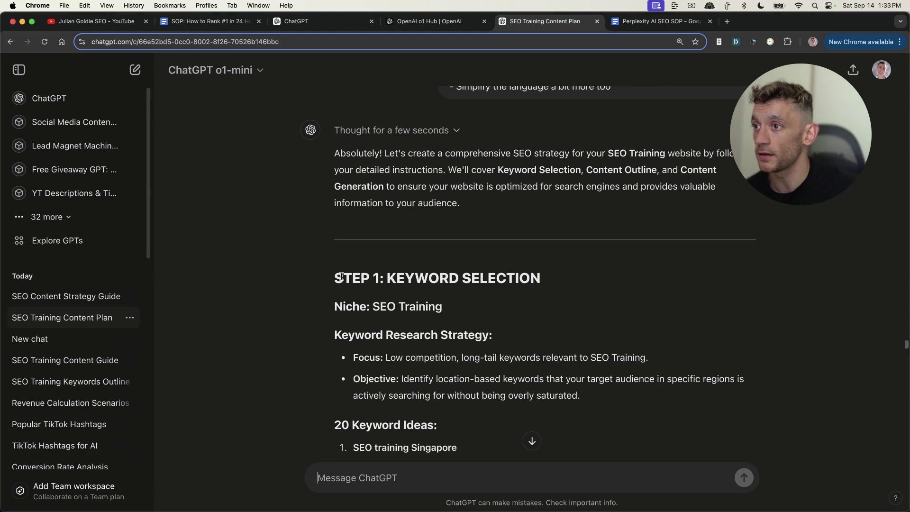
pyautogui.moveTo(342, 276); pyautogui.dragTo(512, 336)
pyautogui.scroll(-10, 513, 351)
pyautogui.scroll(3, 513, 353)
pyautogui.click(512, 348)
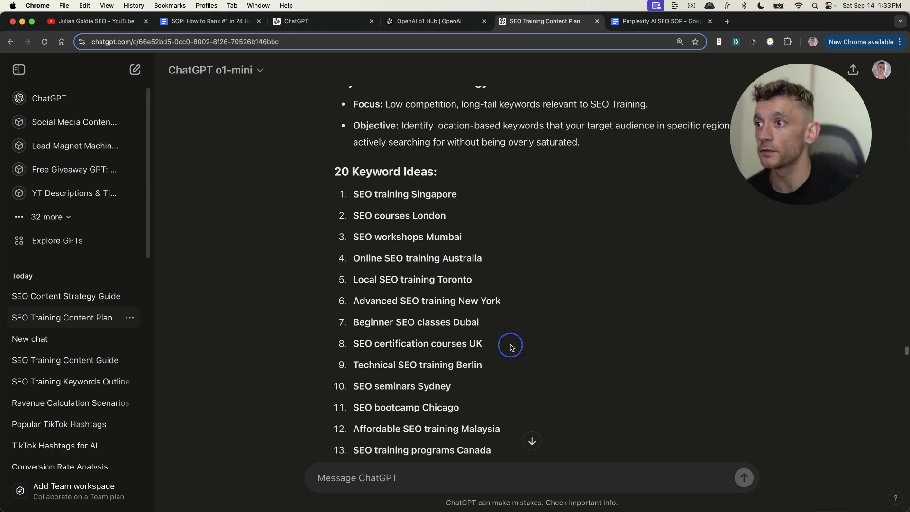
pyautogui.scroll(-15, 510, 348)
pyautogui.moveTo(488, 297); pyautogui.dragTo(443, 301)
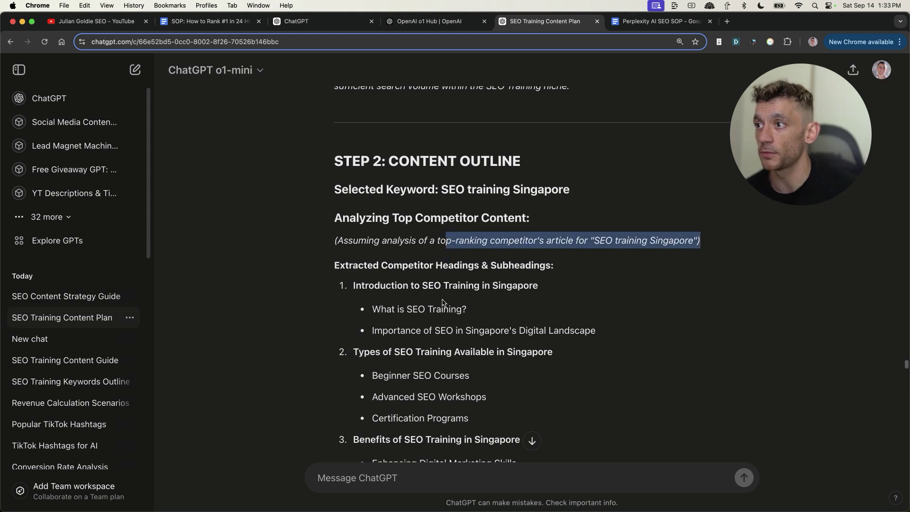
pyautogui.scroll(-15, 488, 327)
pyautogui.scroll(1, 479, 246)
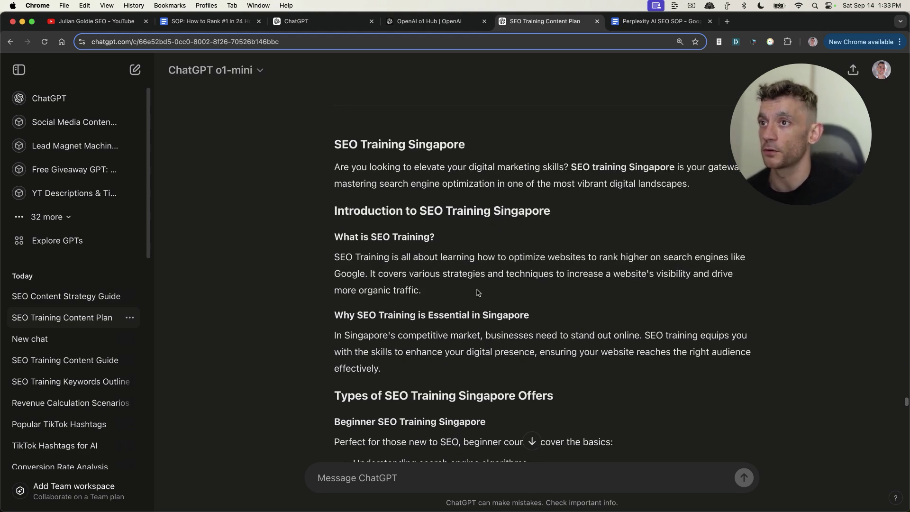
pyautogui.scroll(2, 478, 293)
pyautogui.scroll(-15, 546, 335)
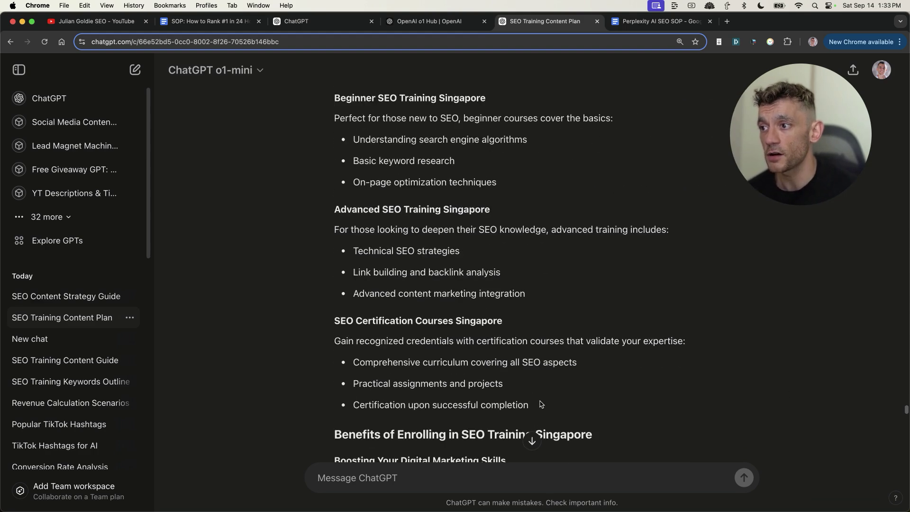
pyautogui.scroll(-15, 524, 356)
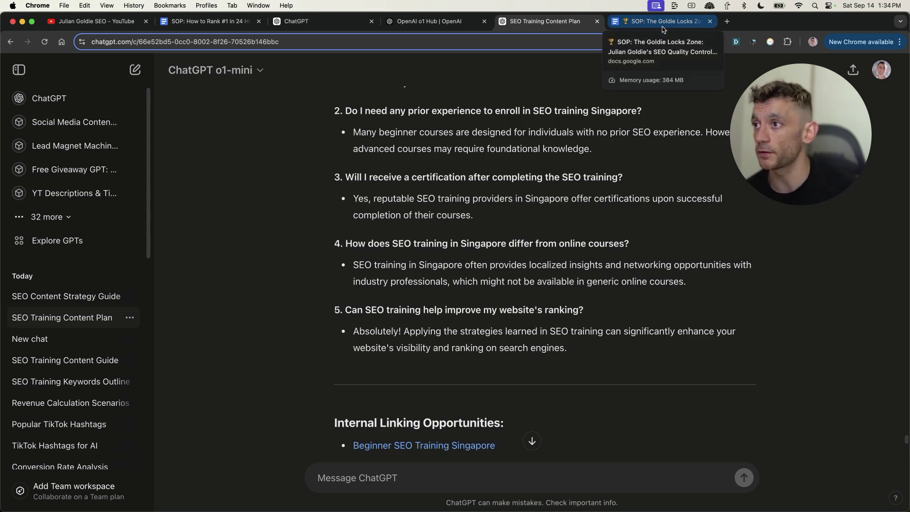
# Download the SEO quality-control SOP as a Microsoft Word (.docx) file.
pyautogui.click(663, 26)
pyautogui.click(37, 77)
pyautogui.moveTo(125, 198)
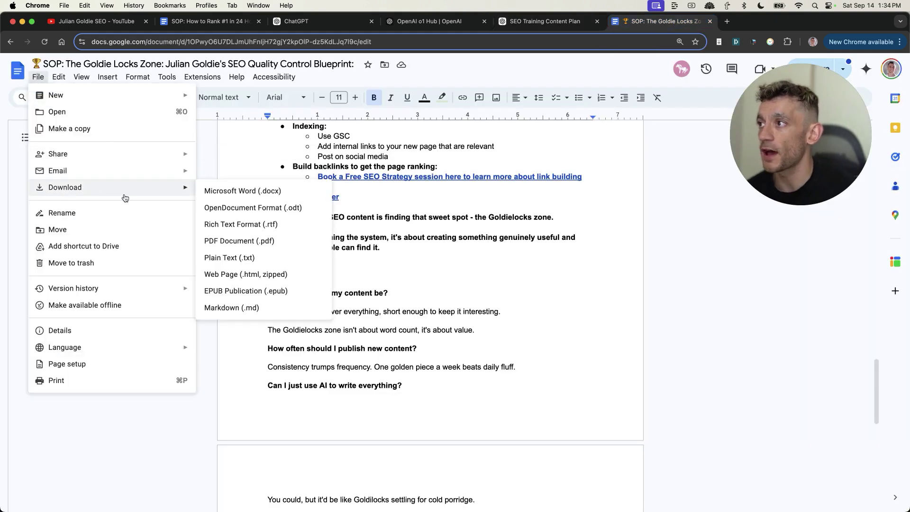
pyautogui.click(290, 190)
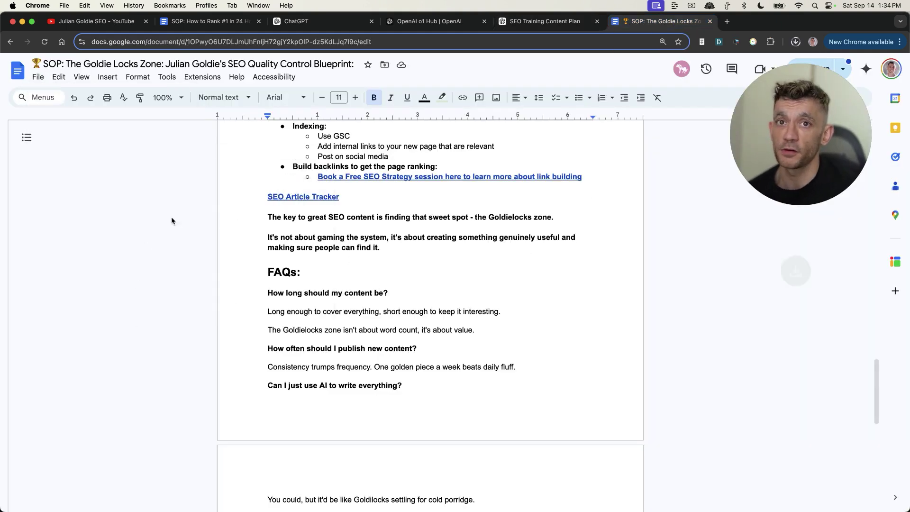
# Return to the SEO Training Content Plan chat and show its list of models.
pyautogui.click(559, 21)
pyautogui.scroll(-15, 530, 416)
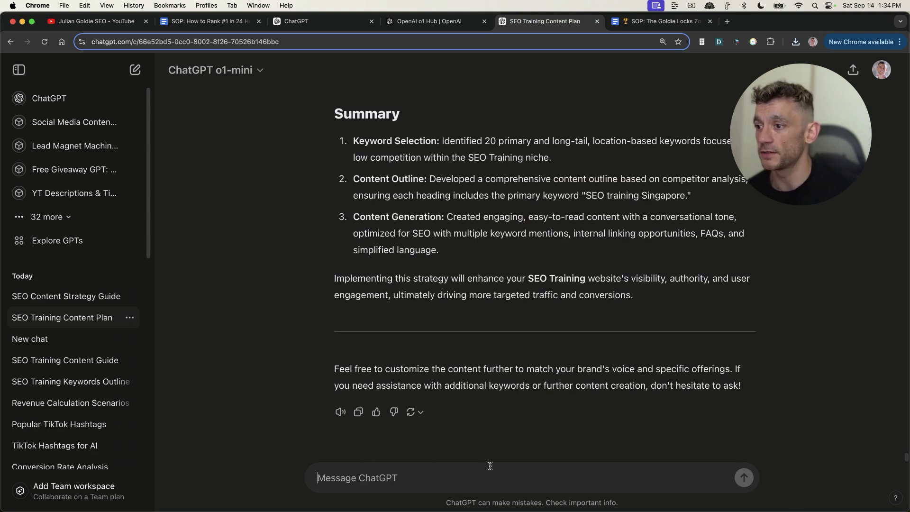
pyautogui.click(218, 69)
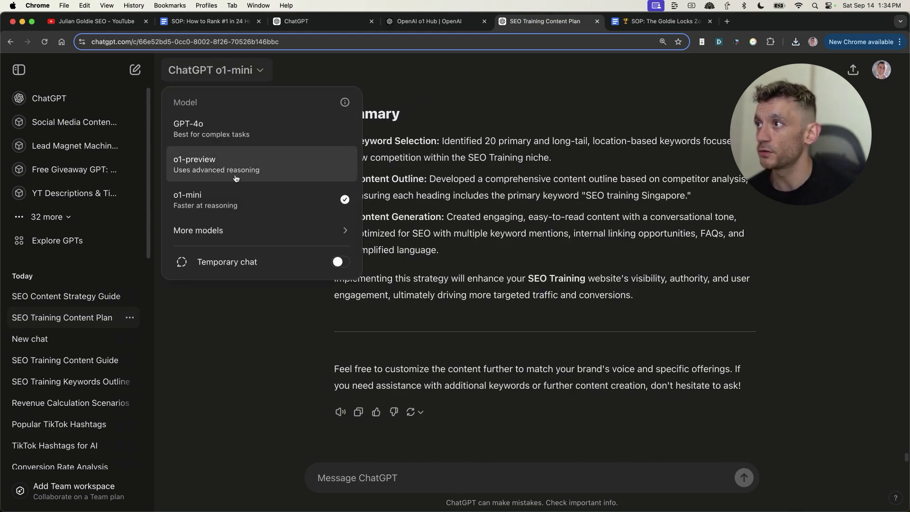
# Switch the SEO Training Content Plan chat to the o1-preview model.
pyautogui.click(233, 171)
pyautogui.click(664, 21)
pyautogui.click(521, 22)
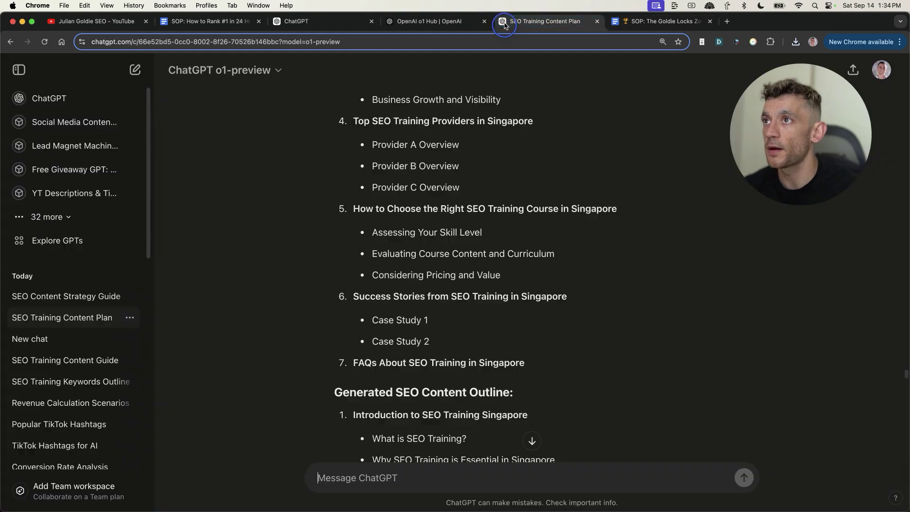
# Send the pasted checklist with the request 'Now edit the content my content using the checklist below:'.
pyautogui.press('super+v')
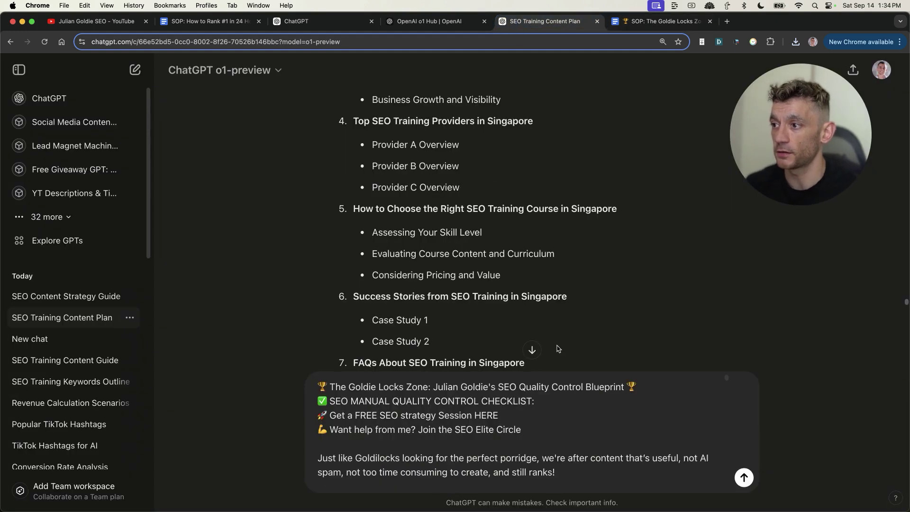
pyautogui.hotkey('alt', 'shift', 'Right')
pyautogui.write('content my content using the below:')
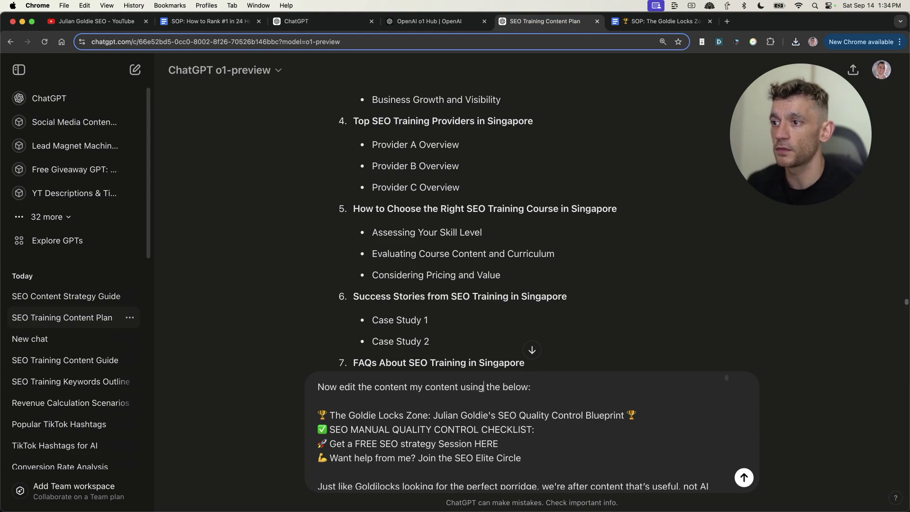
pyautogui.write('checklist')
pyautogui.press('Return')
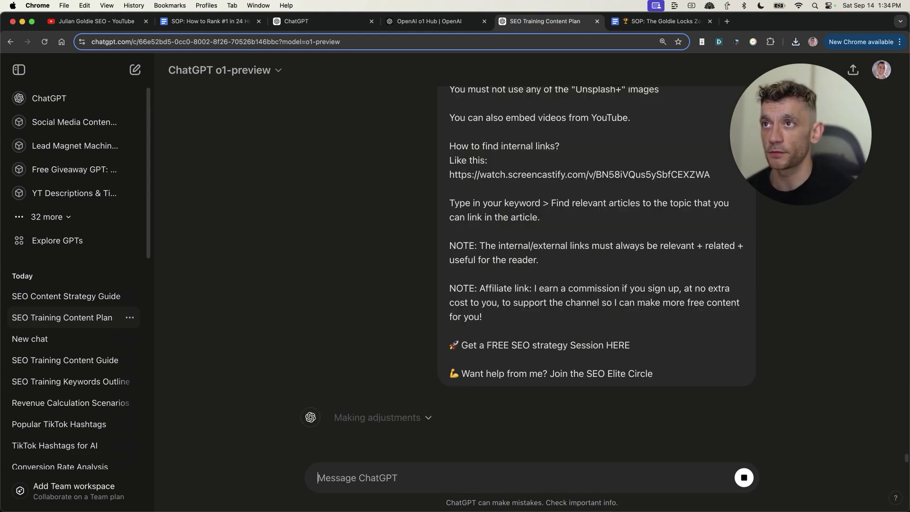
# Show the 'SOP: The Goldie Locks Zone' document from its title and checklist header.
pyautogui.click(632, 21)
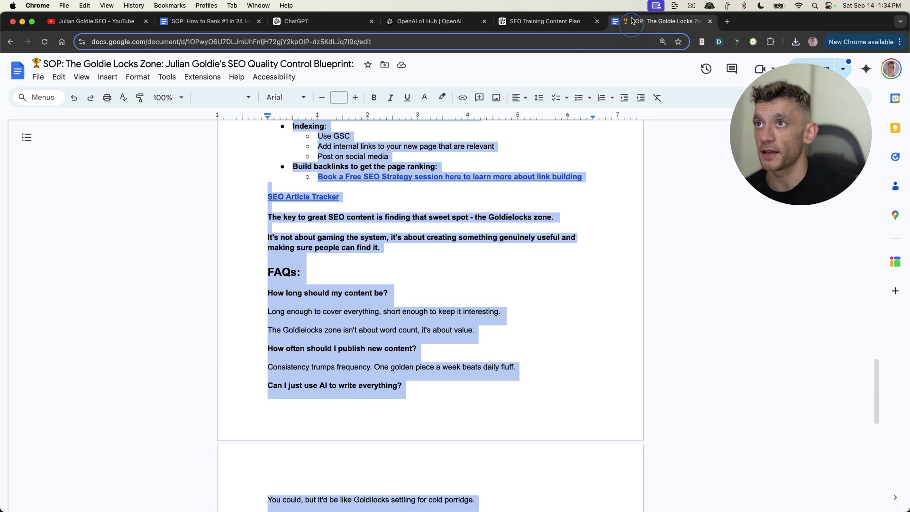
pyautogui.scroll(15, 471, 170)
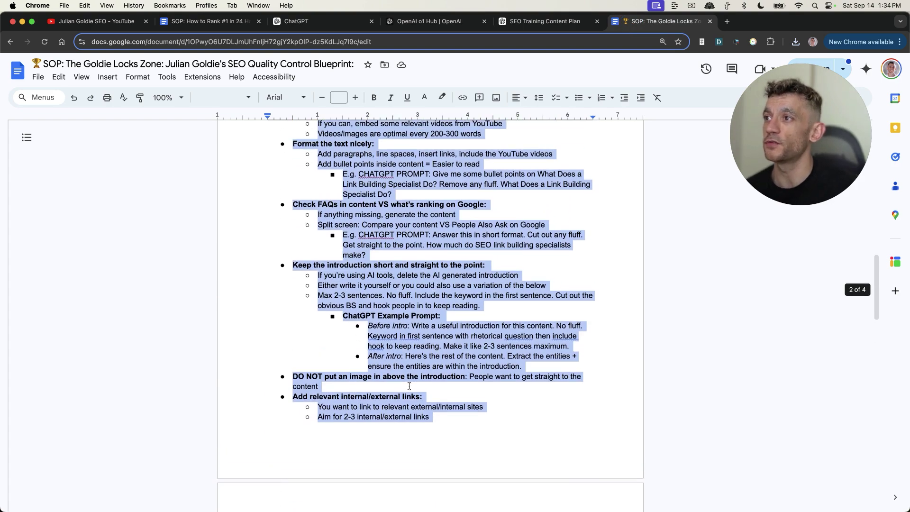
pyautogui.scroll(15, 362, 308)
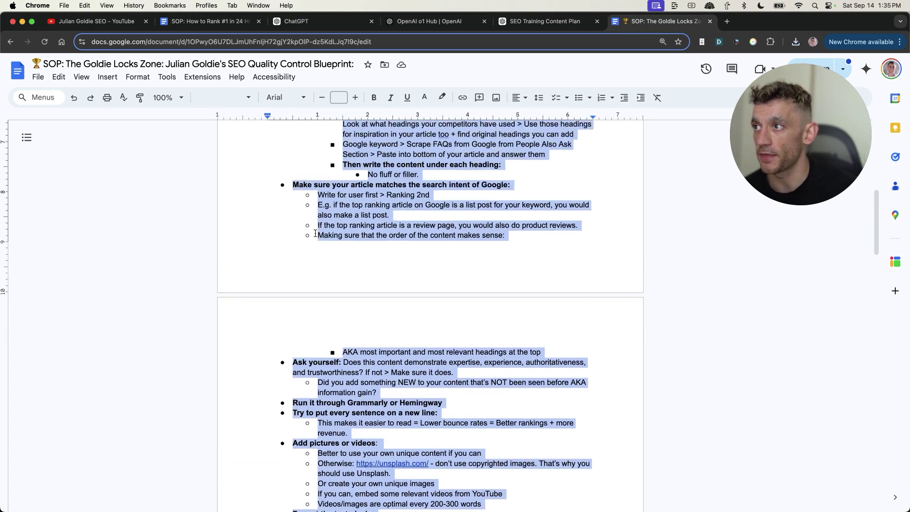
pyautogui.scroll(5, 335, 248)
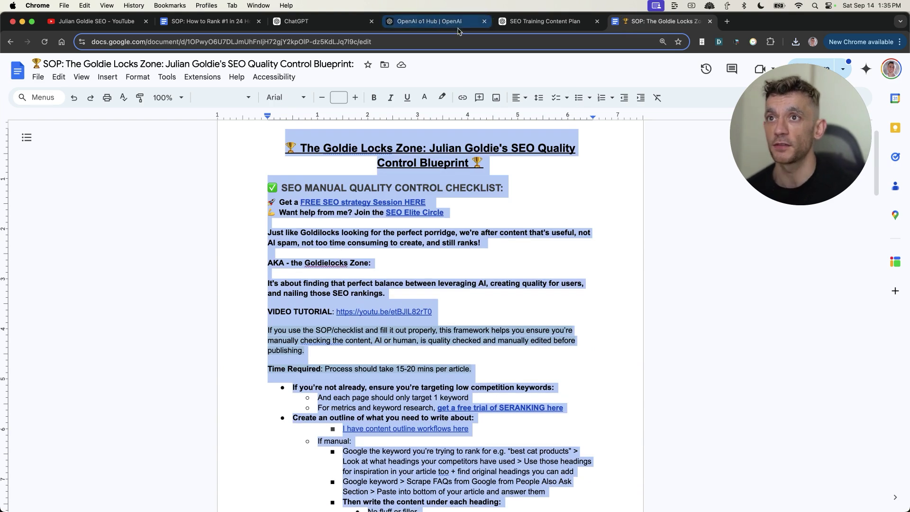
# Back in the chat, expand o1-preview's 'Adapting to rankings' reasoning while it finishes the edit.
pyautogui.click(509, 21)
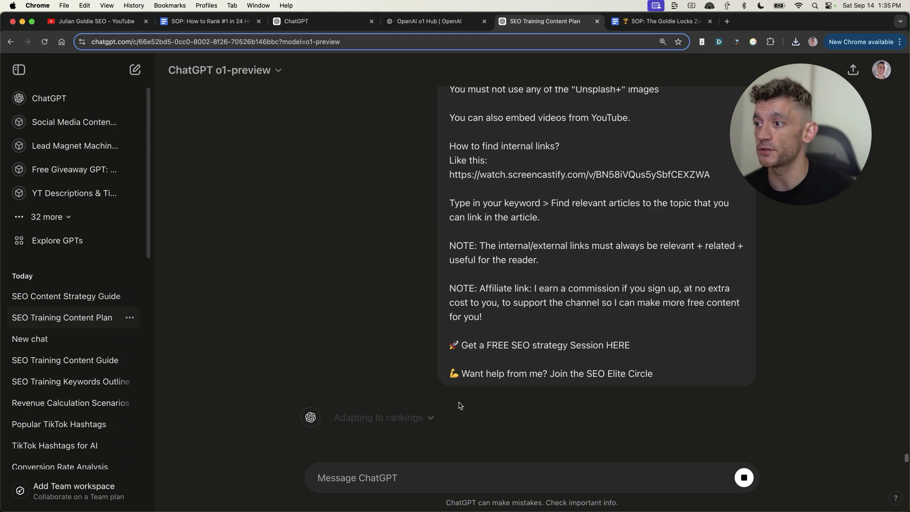
pyautogui.click(377, 422)
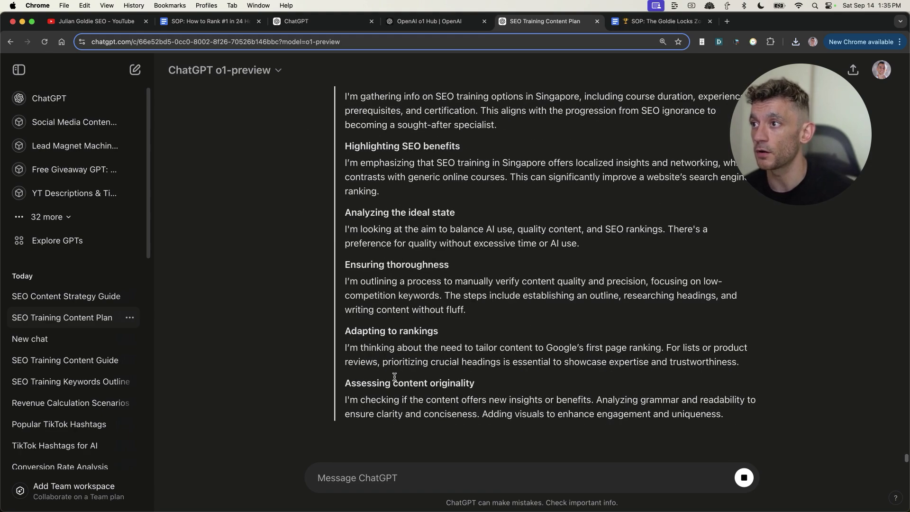
pyautogui.scroll(8, 403, 403)
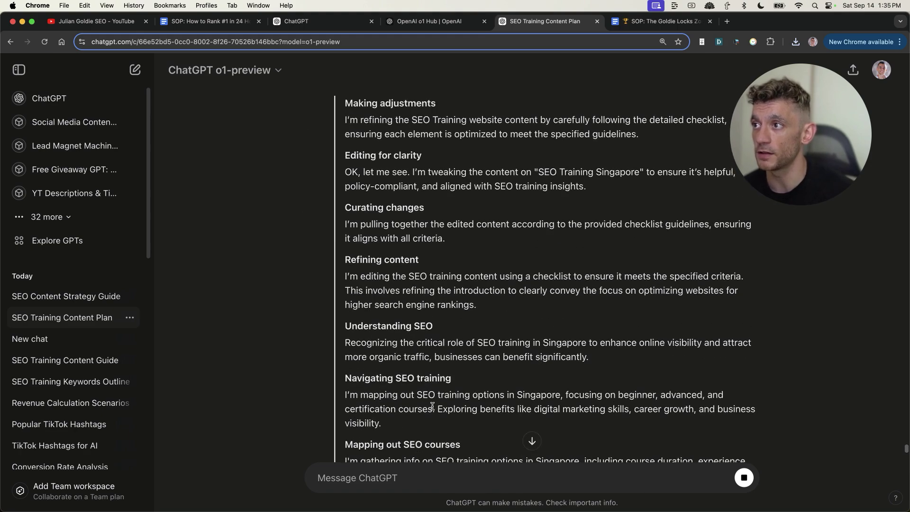
pyautogui.scroll(-15, 474, 403)
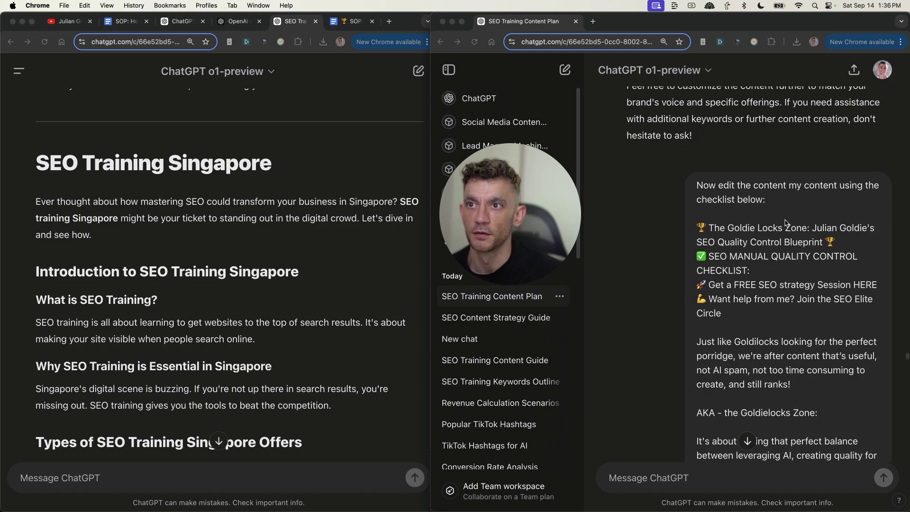
# Return both SEO Training Singapore article windows to their openings, with the edited version in front.
pyautogui.scroll(5, 762, 262)
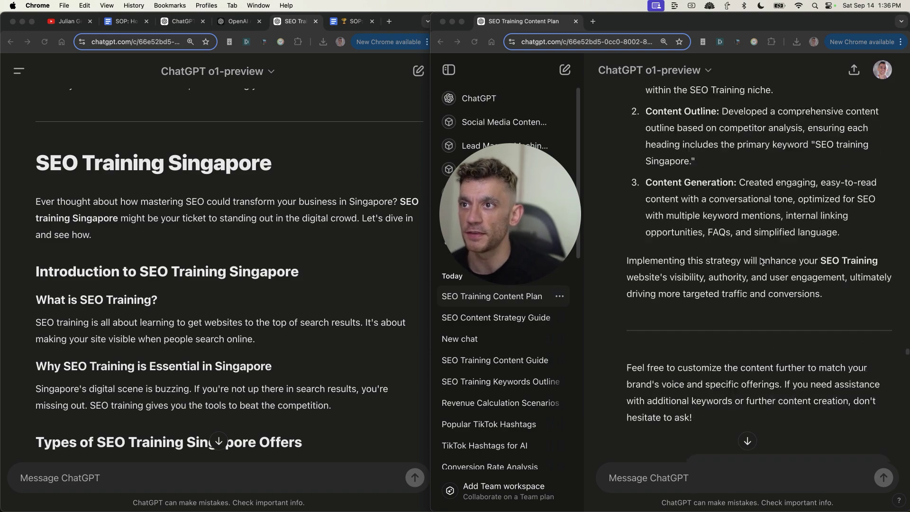
pyautogui.scroll(15, 762, 261)
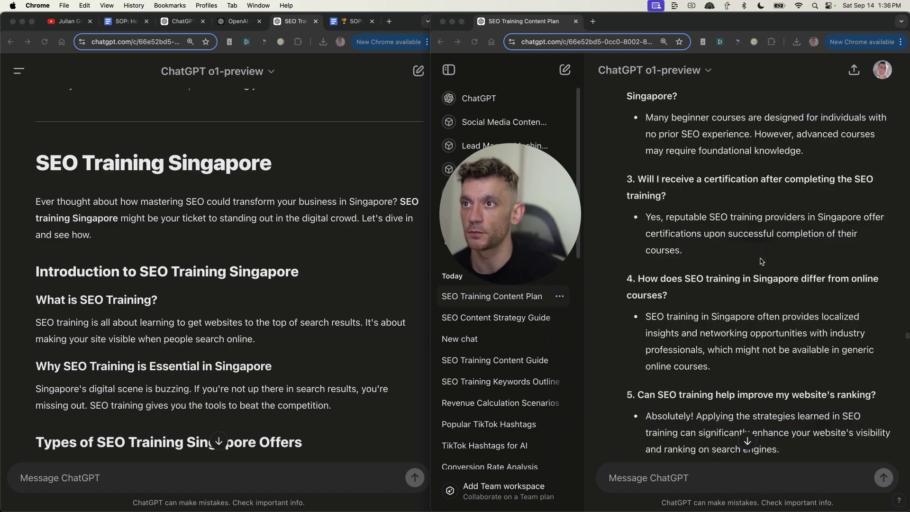
pyautogui.scroll(15, 762, 261)
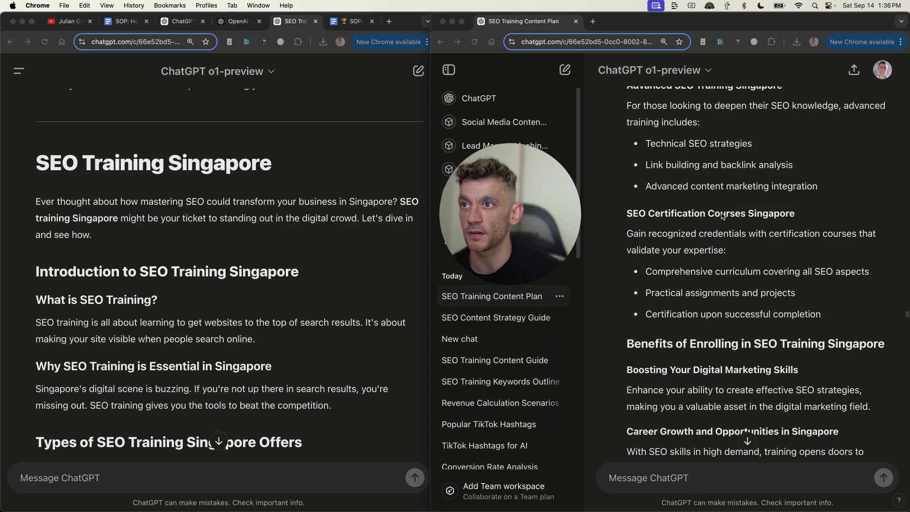
pyautogui.scroll(15, 722, 216)
pyautogui.click(688, 229)
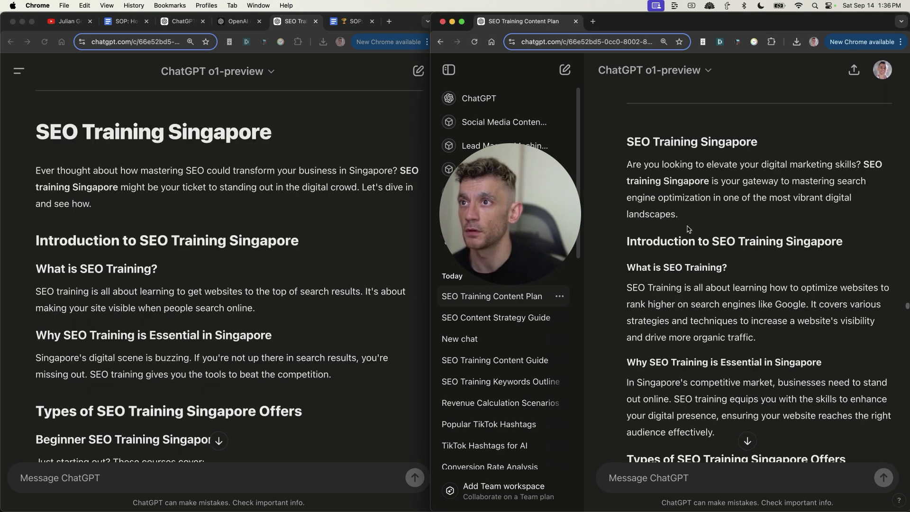
pyautogui.scroll(-1, 689, 229)
# Highlight the title and opening sentence in the original and edited articles to compare them.
pyautogui.tripleClick(150, 124)
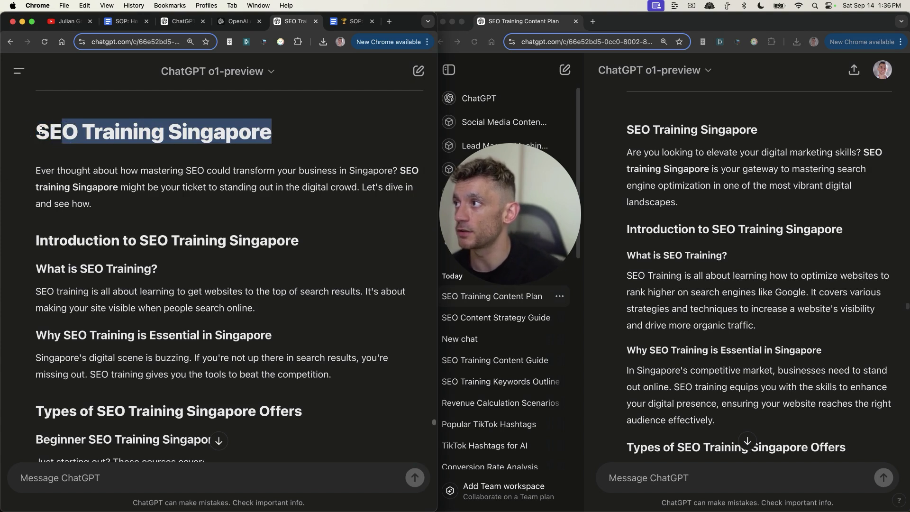
pyautogui.click(697, 125)
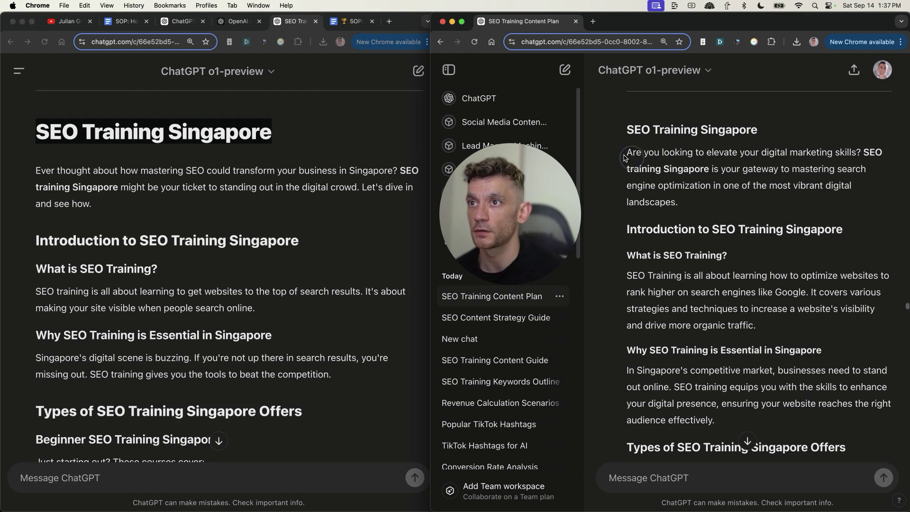
pyautogui.moveTo(621, 152); pyautogui.dragTo(859, 156)
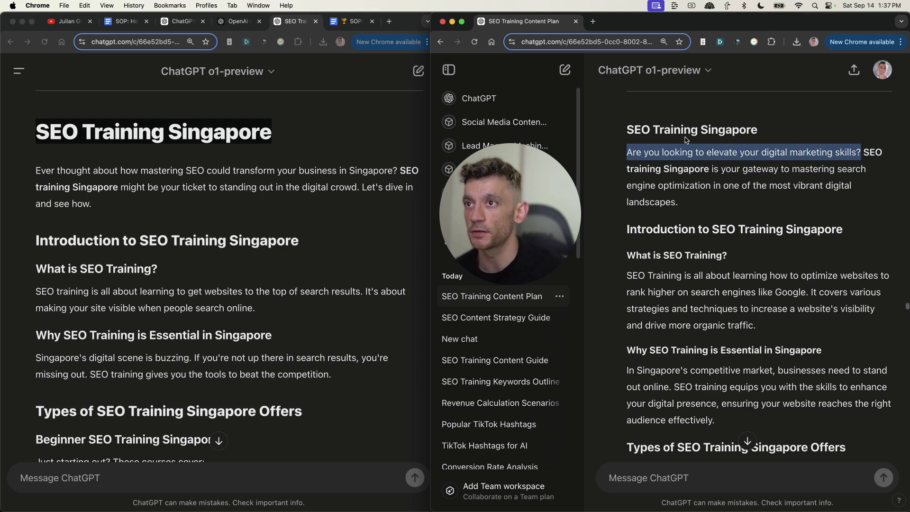
pyautogui.click(185, 174)
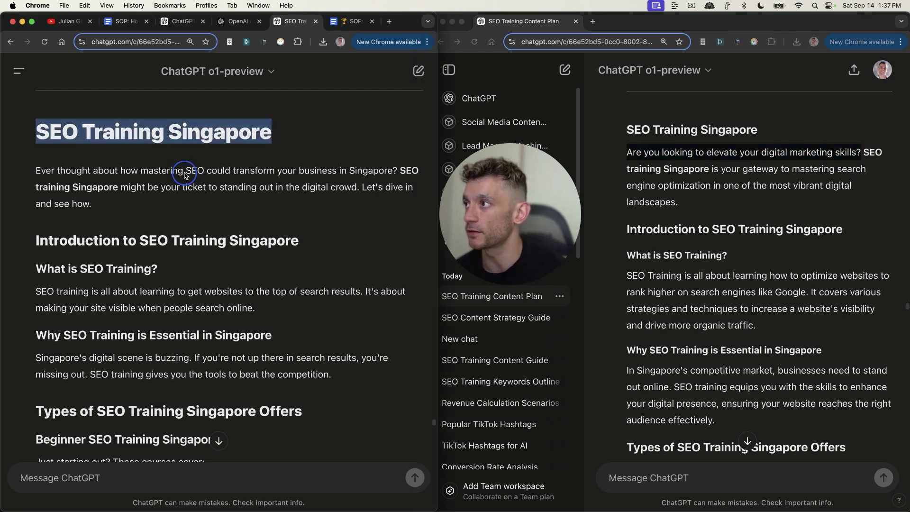
pyautogui.click(57, 173)
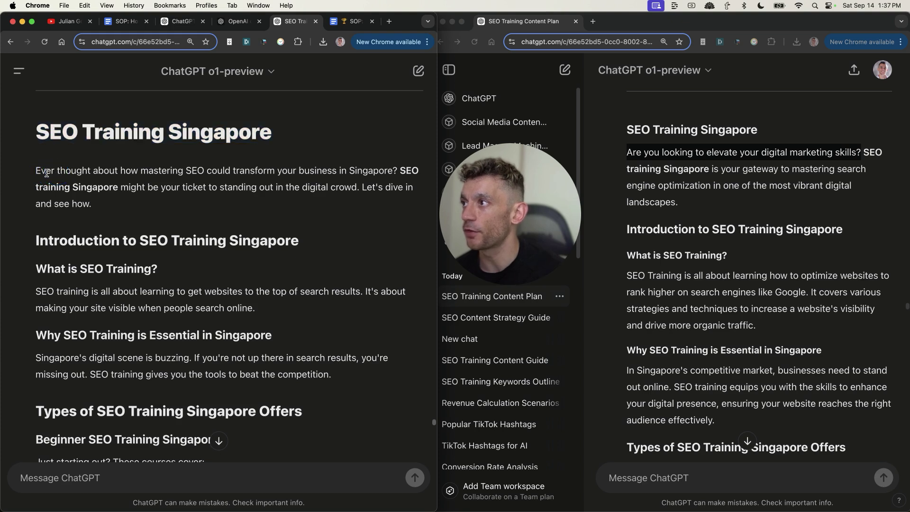
pyautogui.moveTo(46, 173); pyautogui.dragTo(167, 173)
pyautogui.click(167, 173)
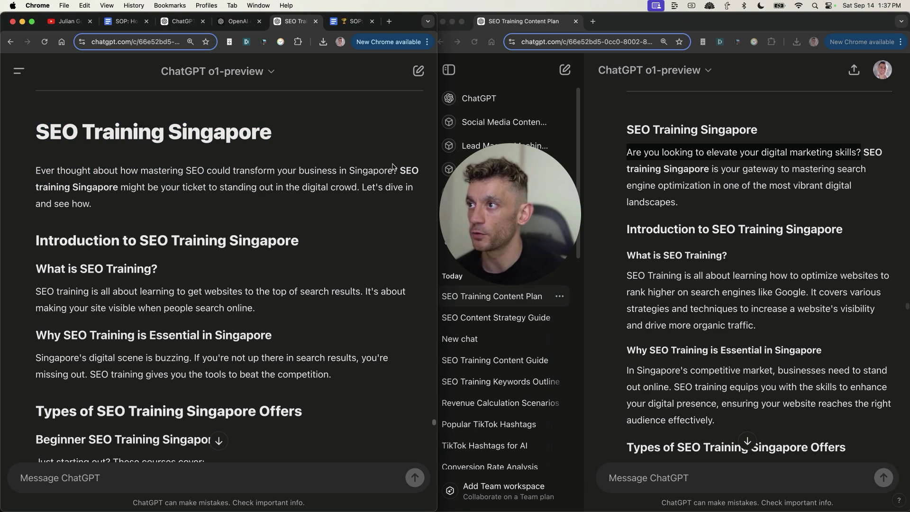
# Scroll the edited article down toward its FAQ section.
pyautogui.click(722, 178)
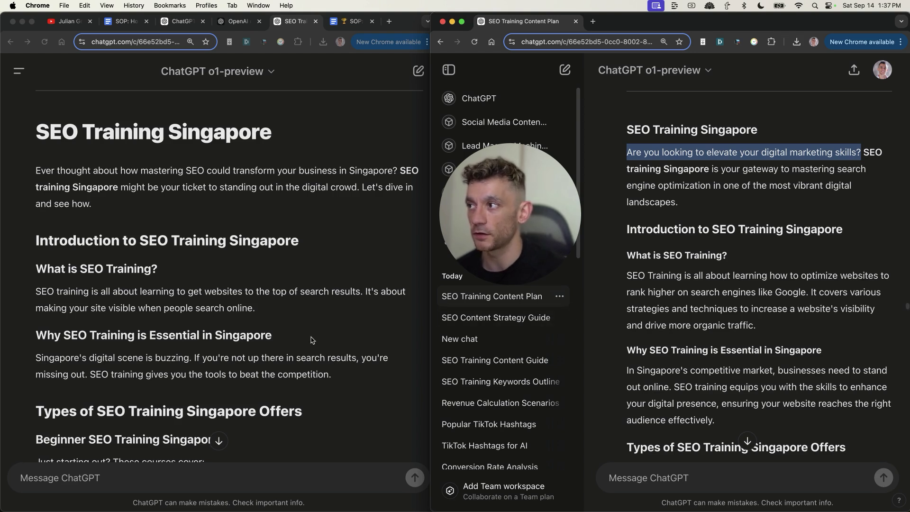
pyautogui.scroll(-5, 311, 340)
pyautogui.scroll(-5, 722, 170)
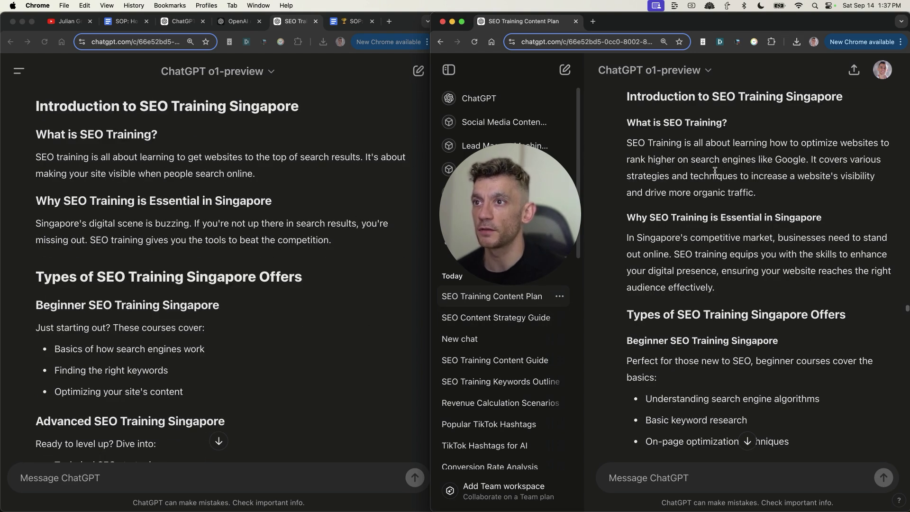
pyautogui.scroll(-10, 228, 259)
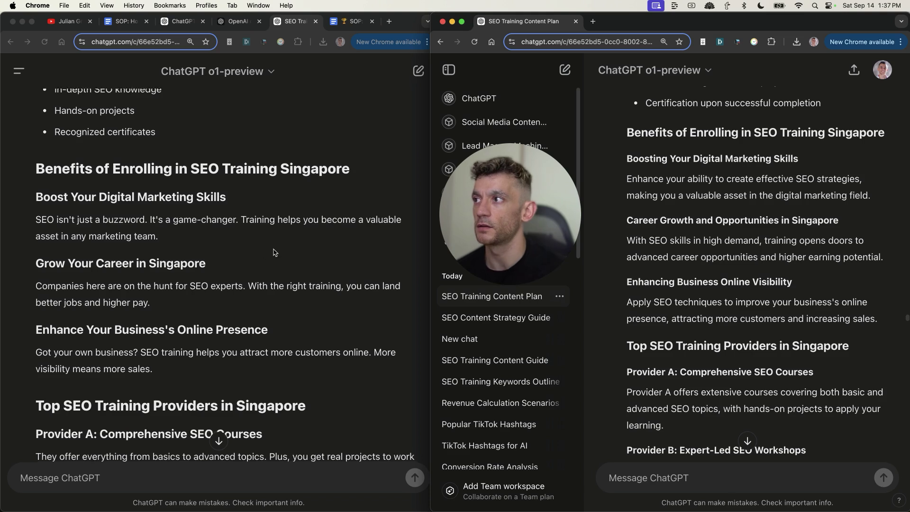
pyautogui.scroll(-10, 332, 251)
pyautogui.scroll(-10, 664, 207)
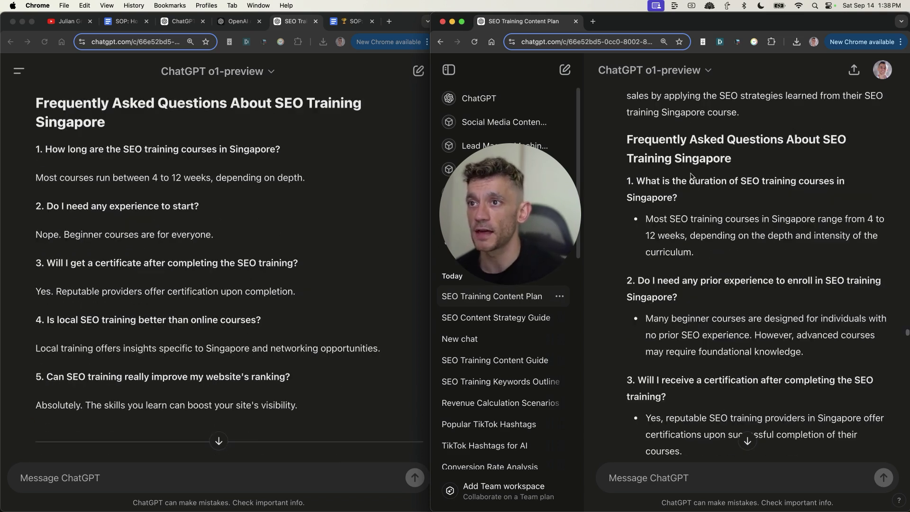
# Highlight the original article's FAQ section and scroll further through it.
pyautogui.click(124, 145)
pyautogui.moveTo(36, 103); pyautogui.dragTo(305, 405)
pyautogui.click(288, 361)
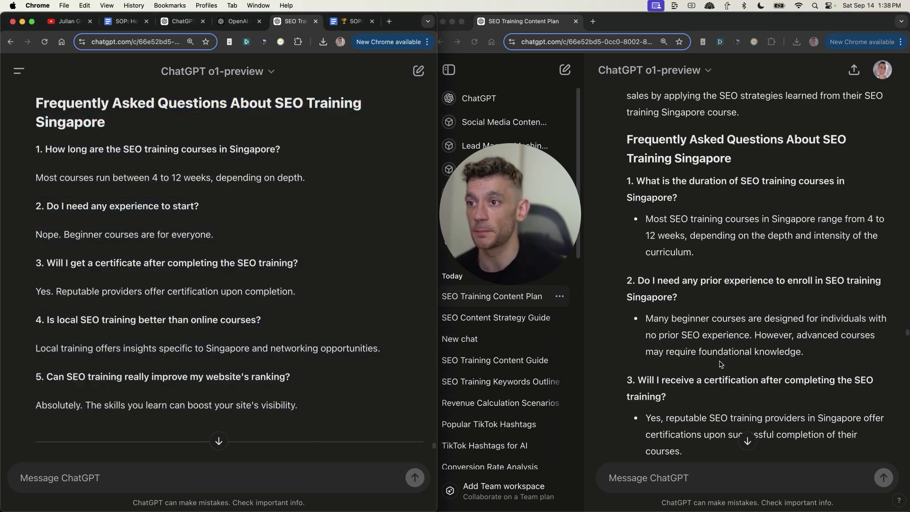
pyautogui.scroll(-1, 665, 205)
pyautogui.scroll(-4, 607, 117)
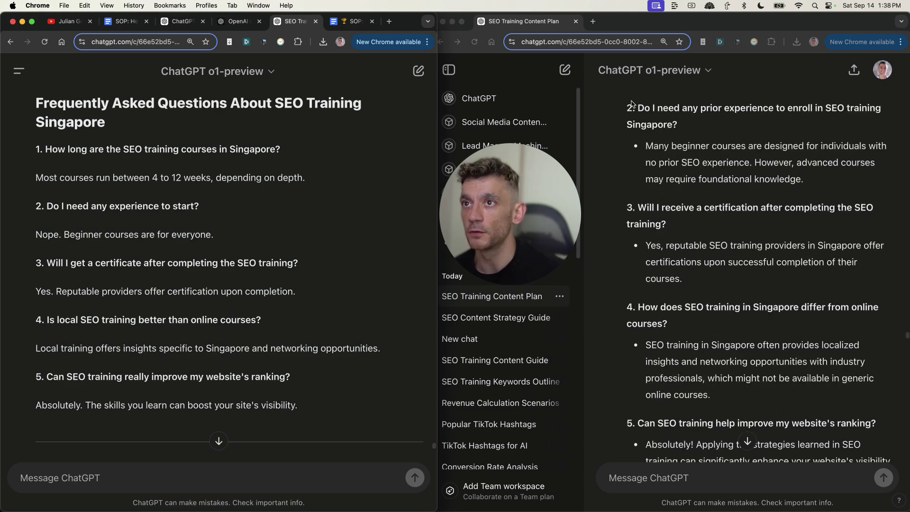
# Compare the second FAQ question and answer in the edited and original versions.
pyautogui.click(624, 111)
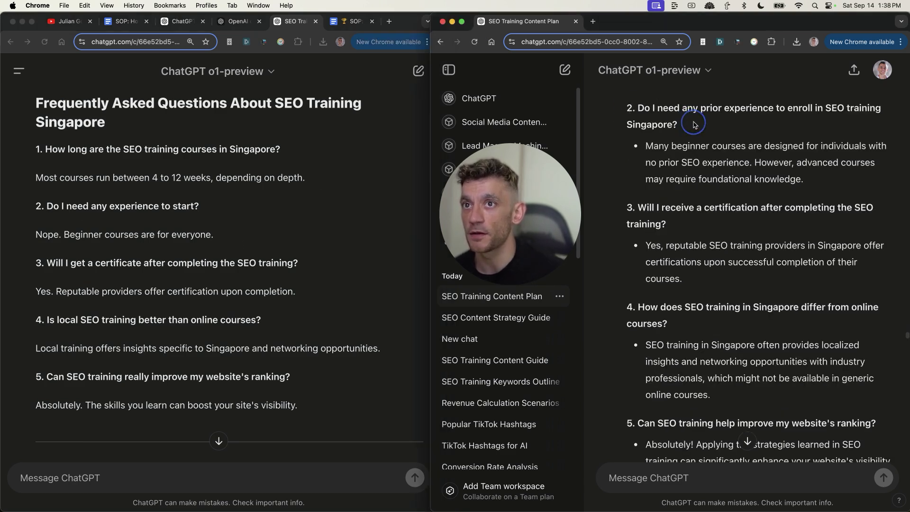
pyautogui.moveTo(697, 125); pyautogui.dragTo(628, 116)
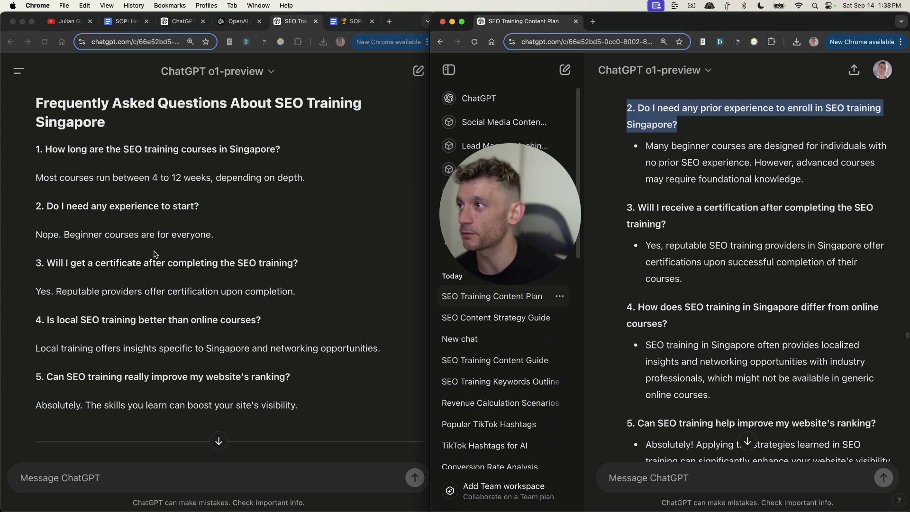
pyautogui.click(86, 218)
pyautogui.moveTo(39, 207); pyautogui.dragTo(219, 233)
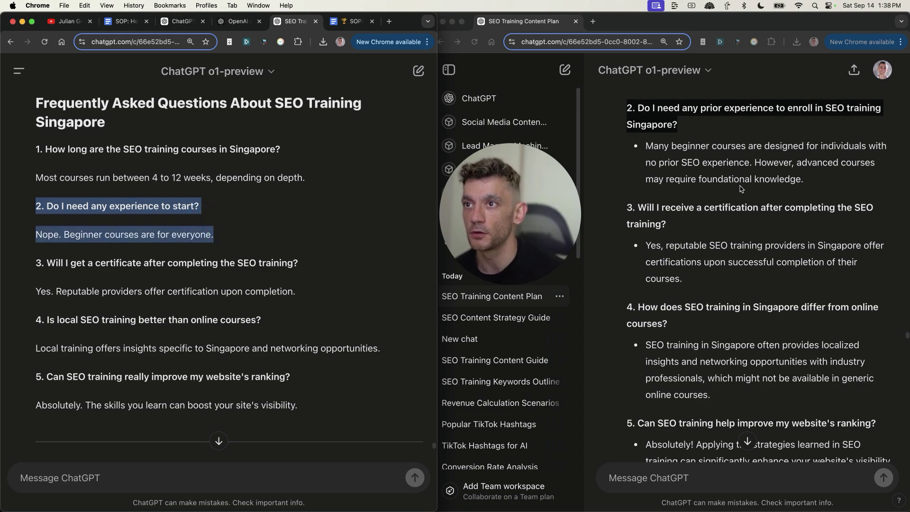
pyautogui.click(768, 175)
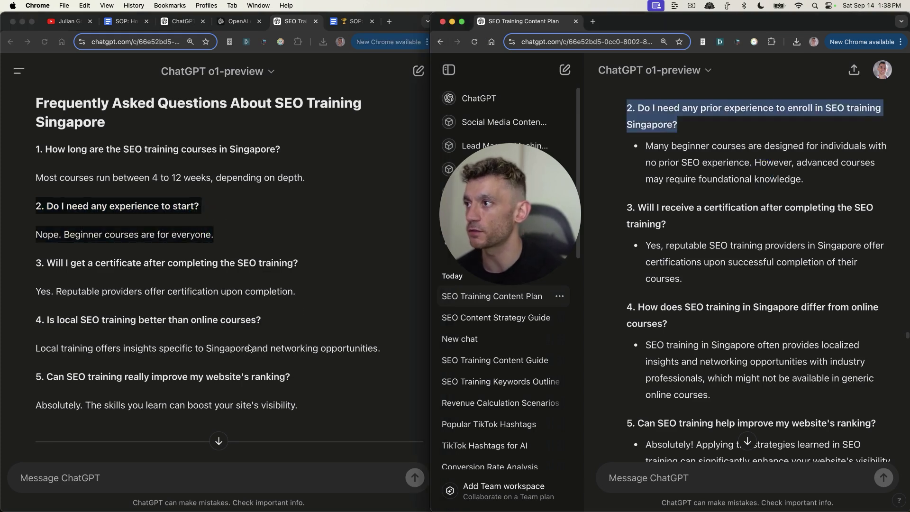
pyautogui.click(228, 207)
# Merge the second chat window into the main window and show the SEO Training Content Plan chat.
pyautogui.scroll(-1, 252, 237)
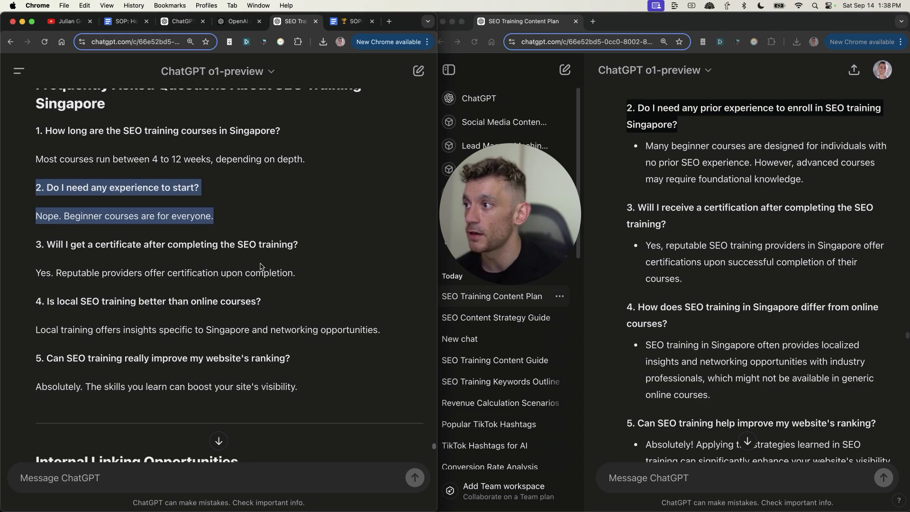
pyautogui.scroll(2, 258, 256)
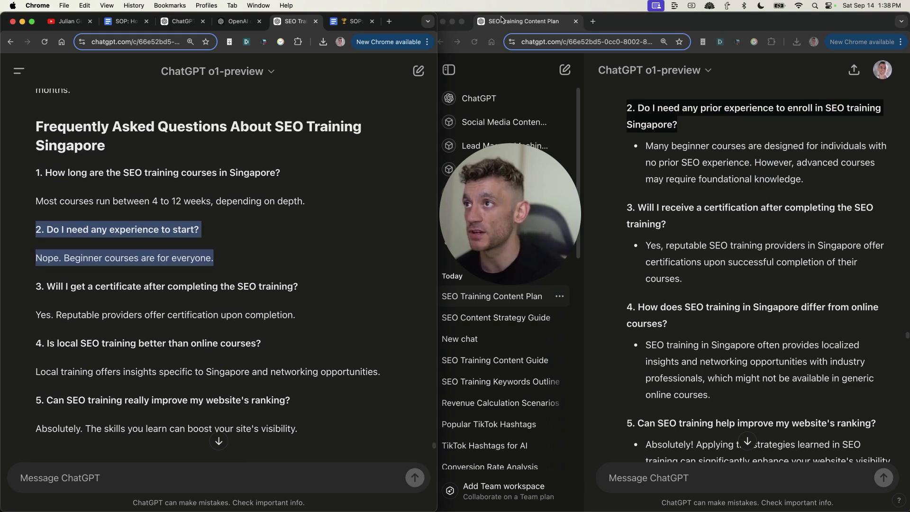
pyautogui.moveTo(503, 21); pyautogui.dragTo(417, 22)
pyautogui.click(544, 20)
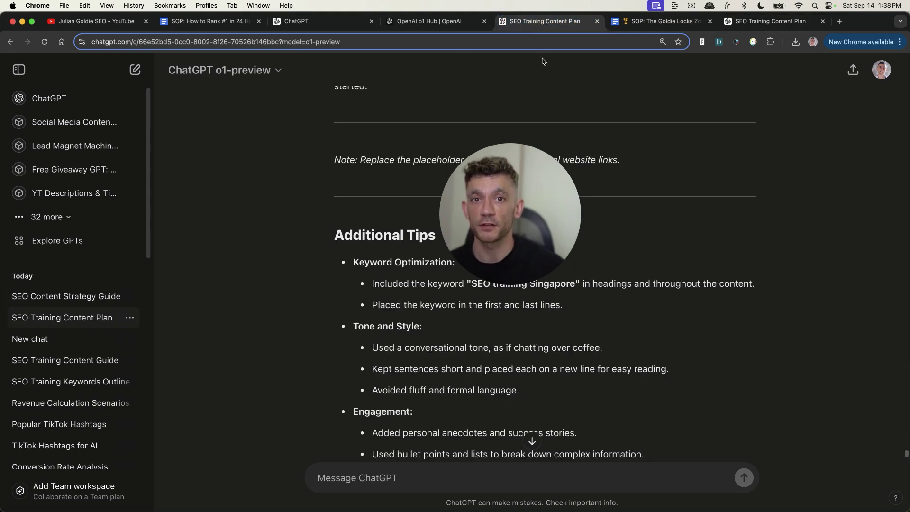
# Glance at the Goldie Locks Zone checklist doc, then return to the SEO Training Content Plan chat.
pyautogui.moveTo(521, 196); pyautogui.dragTo(857, 260)
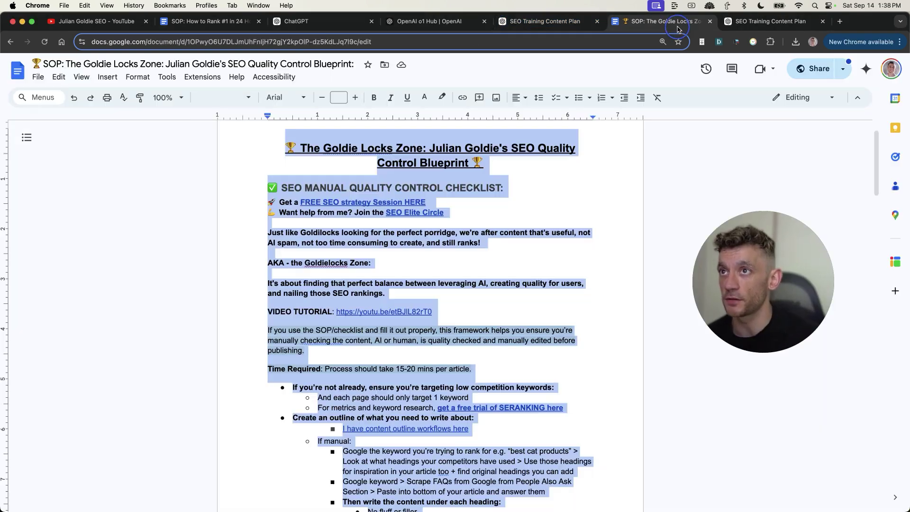
pyautogui.hotkey('ctrl', 'Tab')
pyautogui.hotkey('ctrl', 'shift', 'Tab')
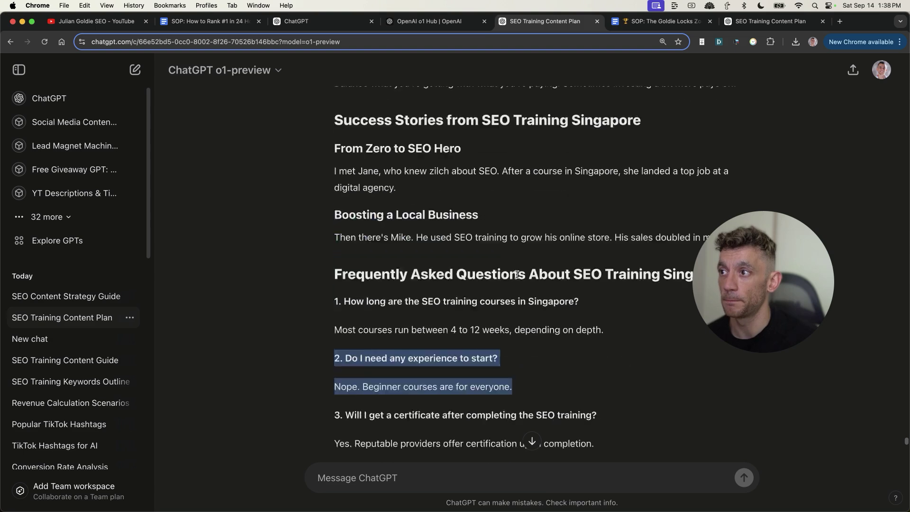
pyautogui.scroll(-1, 531, 235)
pyautogui.scroll(-3, 531, 235)
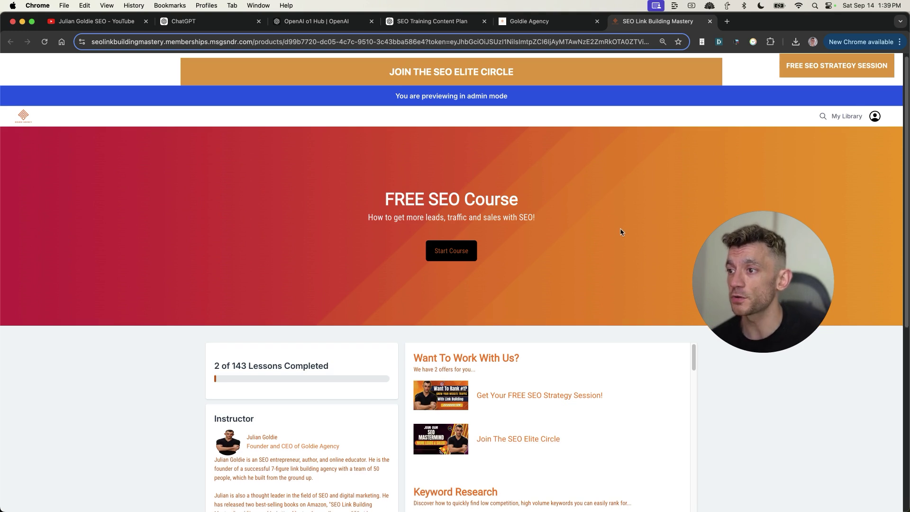
# Scroll the course lessons from Keyword Research down to the final Perplexity AI SEO section.
pyautogui.scroll(-5, 668, 199)
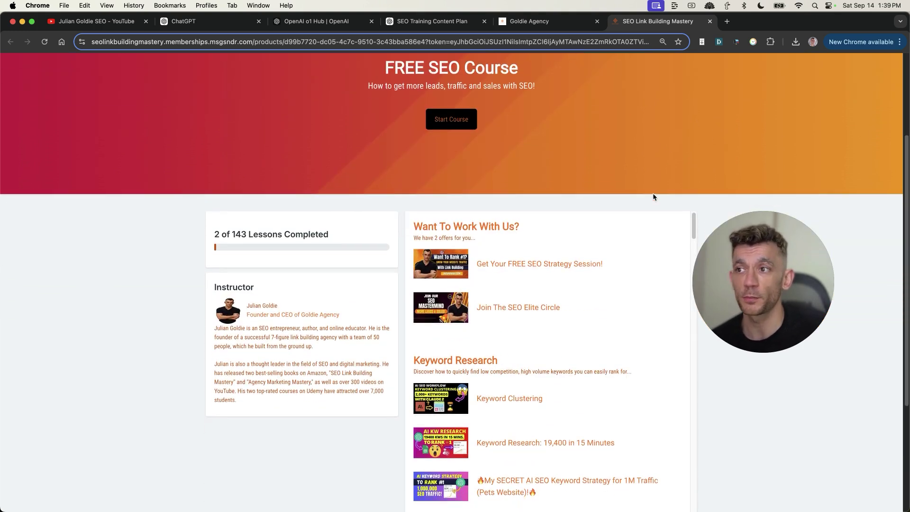
pyautogui.scroll(-15, 651, 161)
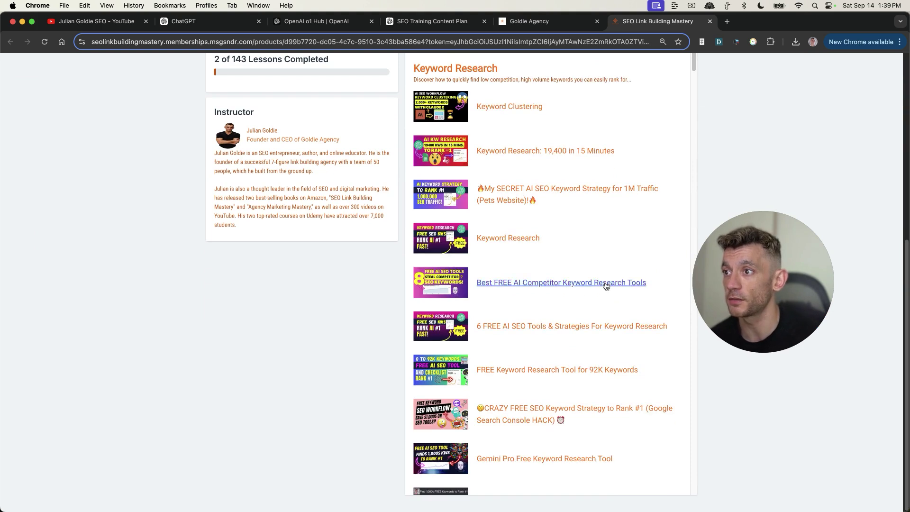
pyautogui.scroll(6, 561, 355)
pyautogui.scroll(1, 498, 100)
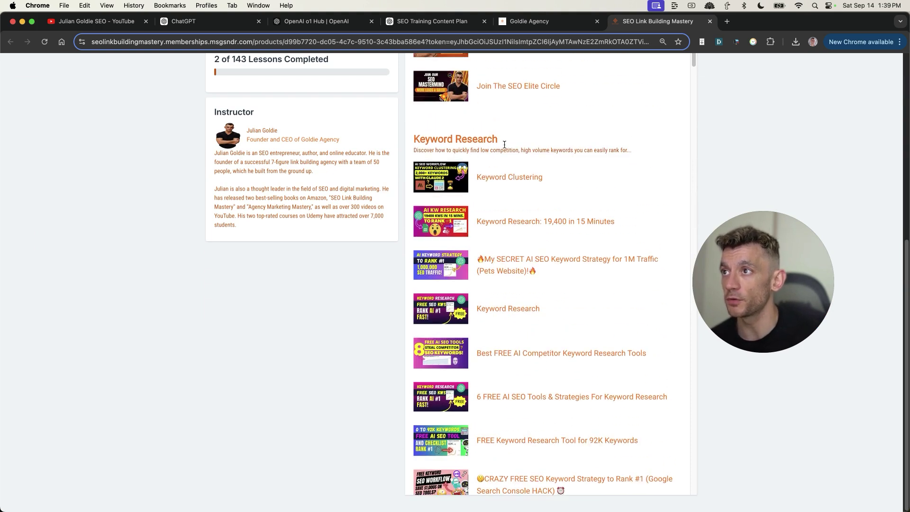
pyautogui.scroll(-5, 517, 322)
pyautogui.scroll(-18, 551, 349)
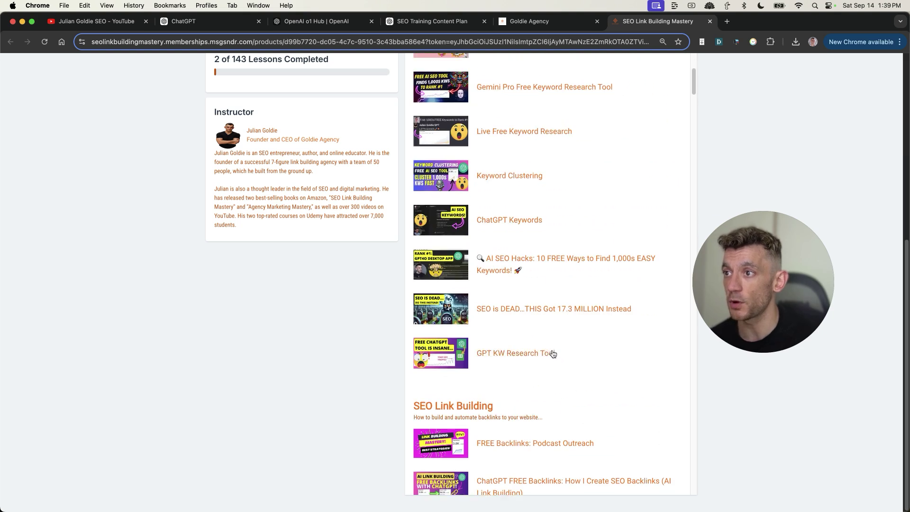
pyautogui.scroll(-20, 538, 343)
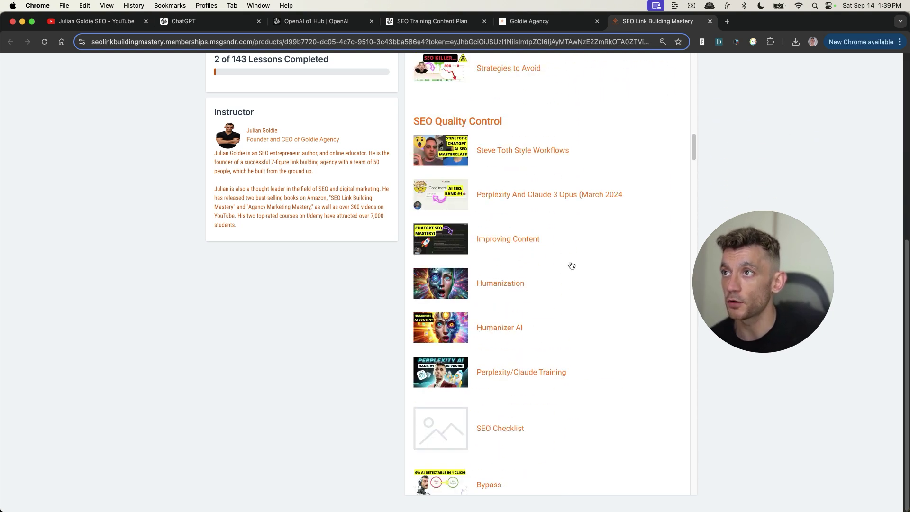
pyautogui.scroll(-3, 565, 324)
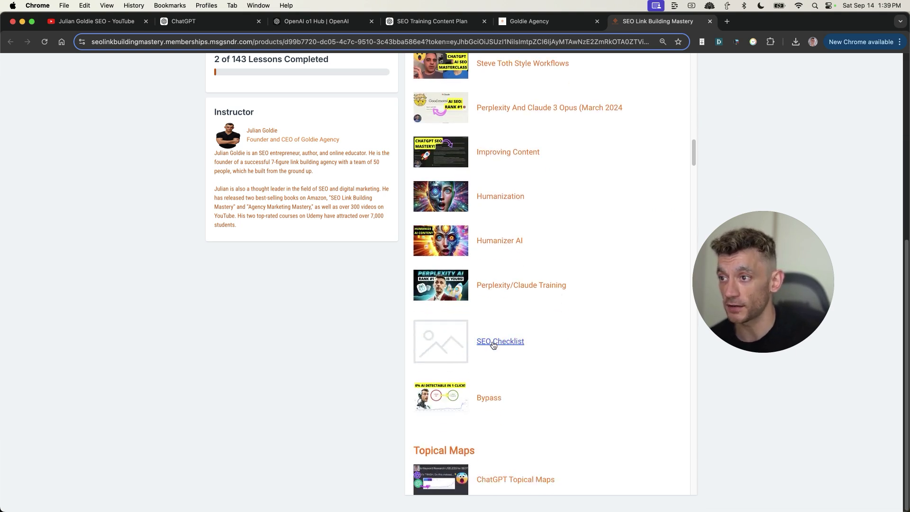
pyautogui.scroll(-20, 502, 353)
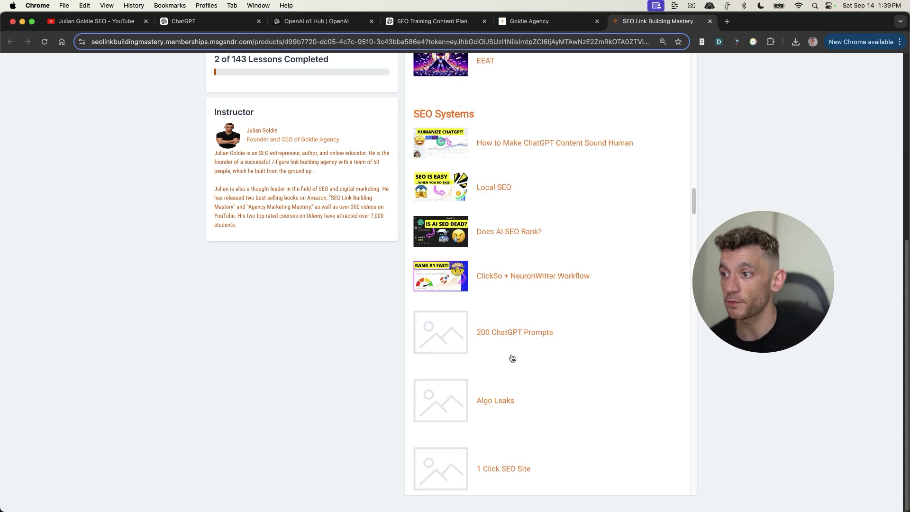
pyautogui.scroll(-16, 515, 362)
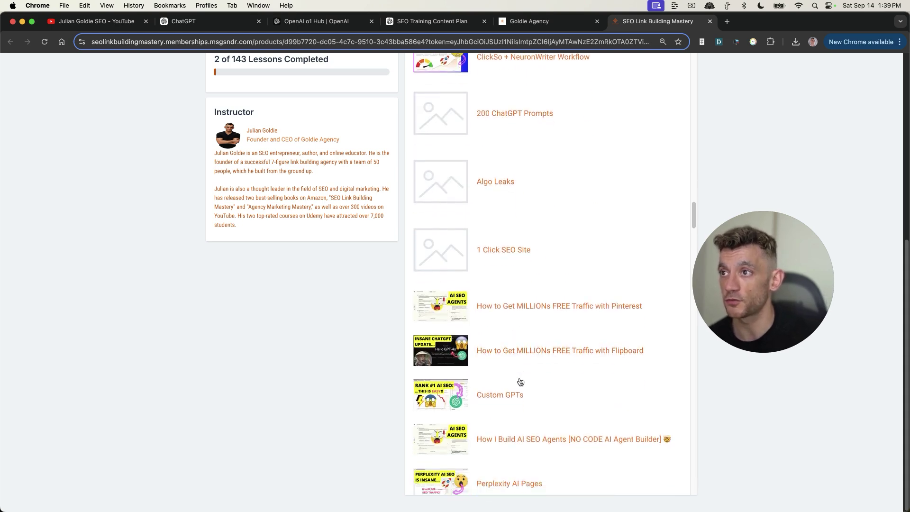
pyautogui.scroll(-20, 468, 396)
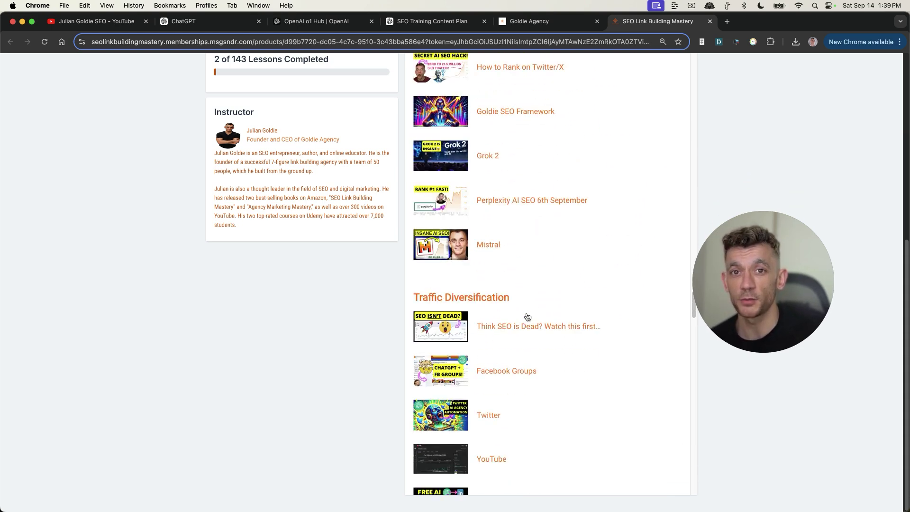
pyautogui.scroll(-20, 536, 325)
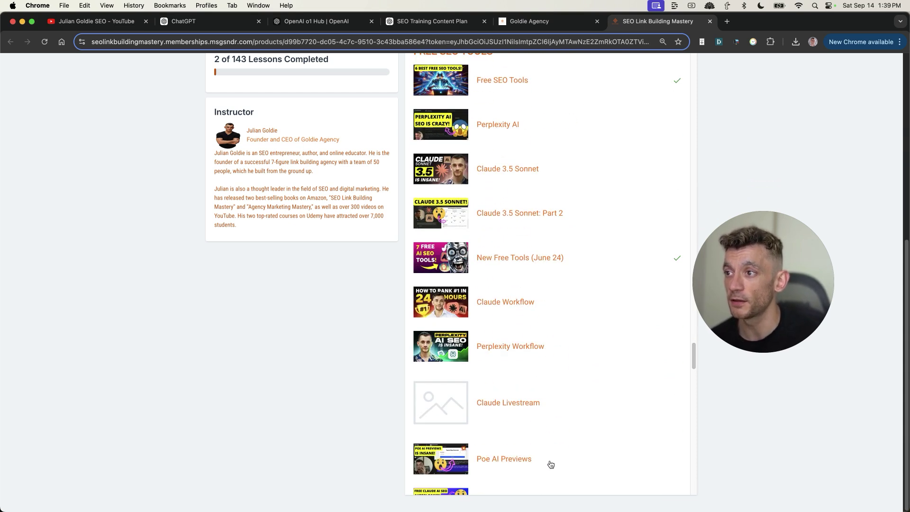
pyautogui.scroll(-1, 620, 381)
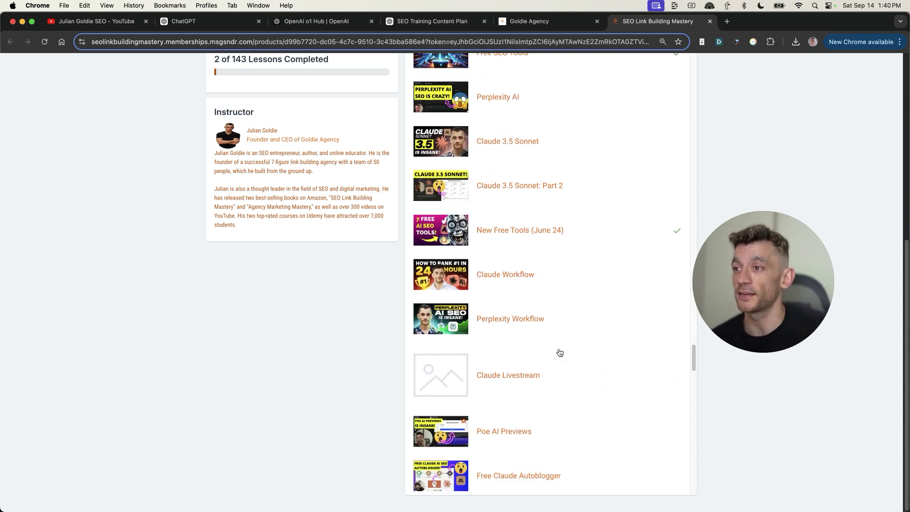
pyautogui.scroll(-3, 560, 353)
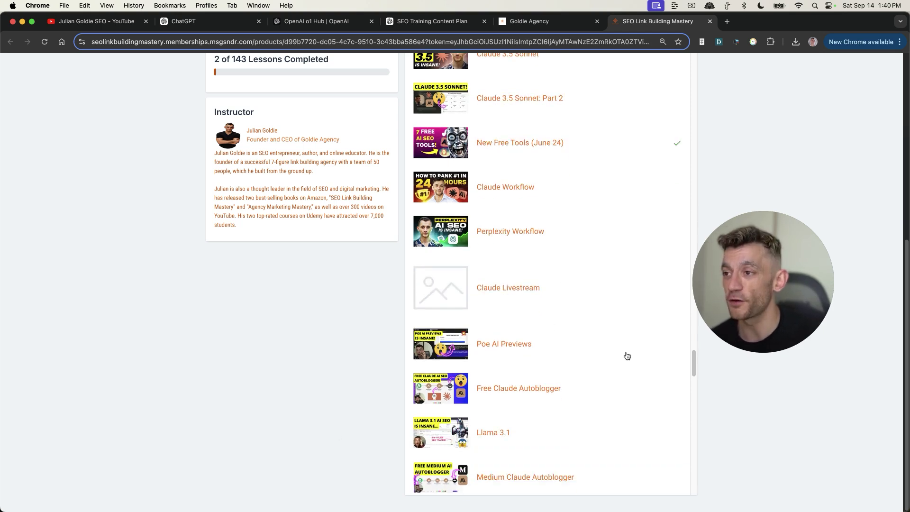
pyautogui.scroll(-7, 537, 355)
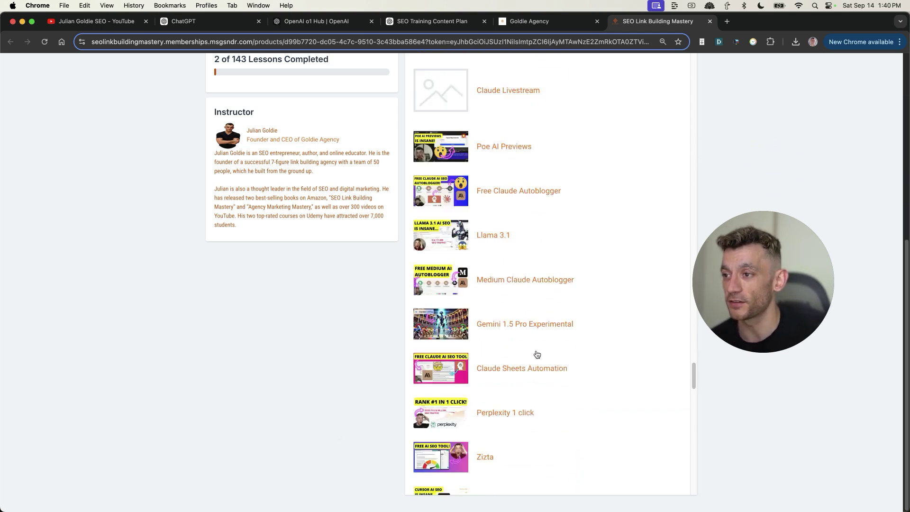
pyautogui.scroll(-20, 537, 354)
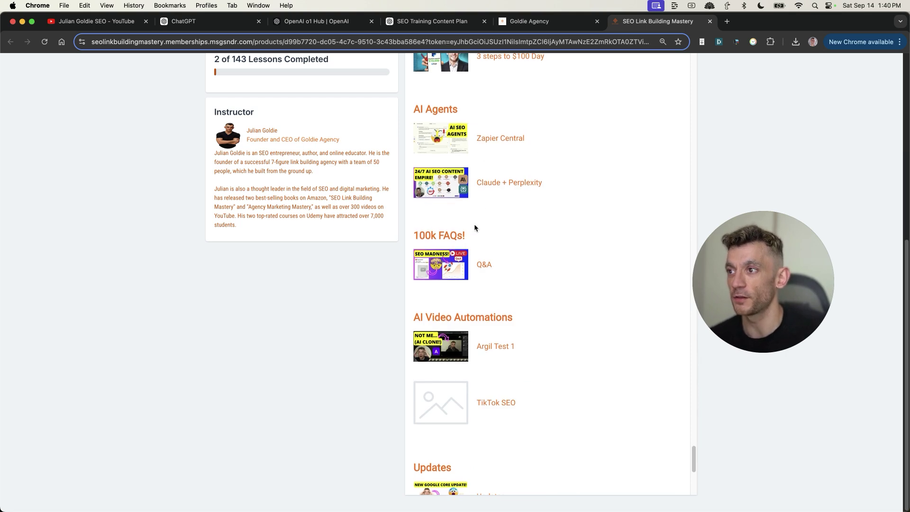
pyautogui.scroll(1, 483, 291)
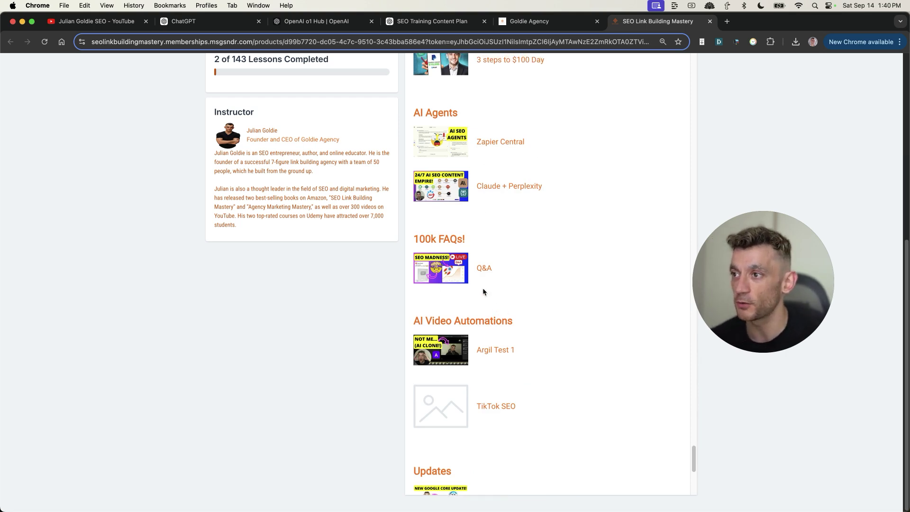
pyautogui.scroll(-12, 474, 290)
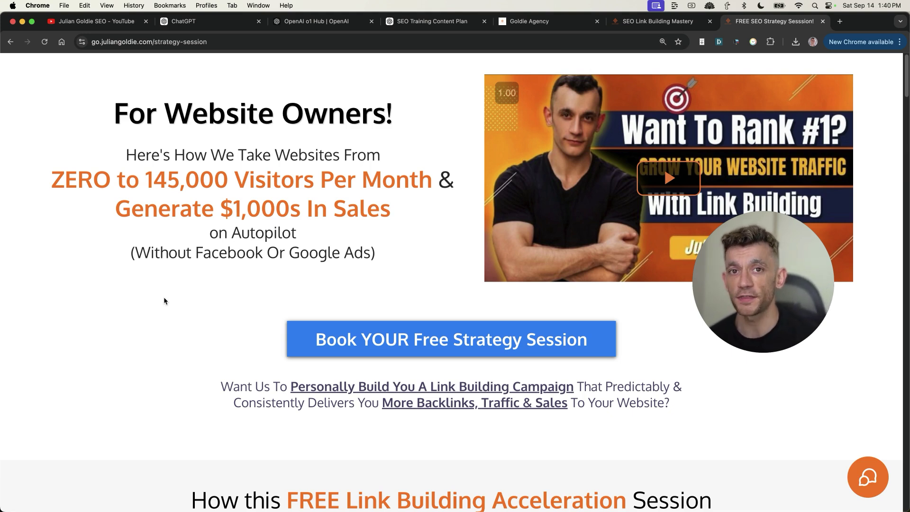
# Highlight the first three benefit headings, through 'Get Your Questions Answered'.
pyautogui.scroll(-10, 164, 297)
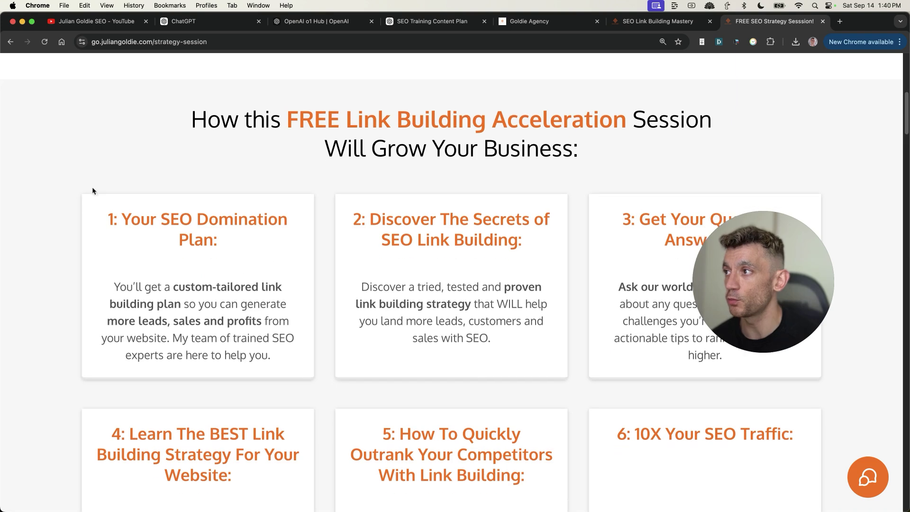
pyautogui.moveTo(82, 213); pyautogui.dragTo(233, 255)
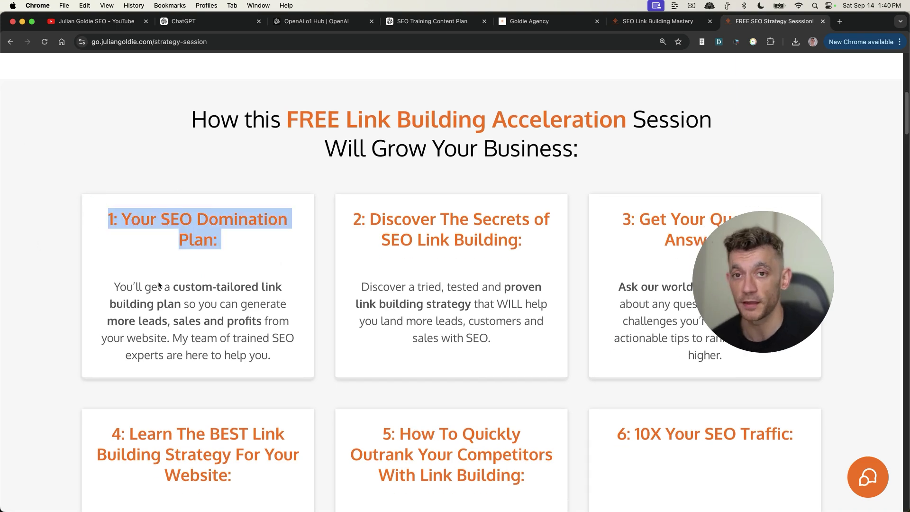
pyautogui.moveTo(340, 212); pyautogui.dragTo(536, 255)
pyautogui.scroll(-5, 534, 256)
pyautogui.click(668, 140)
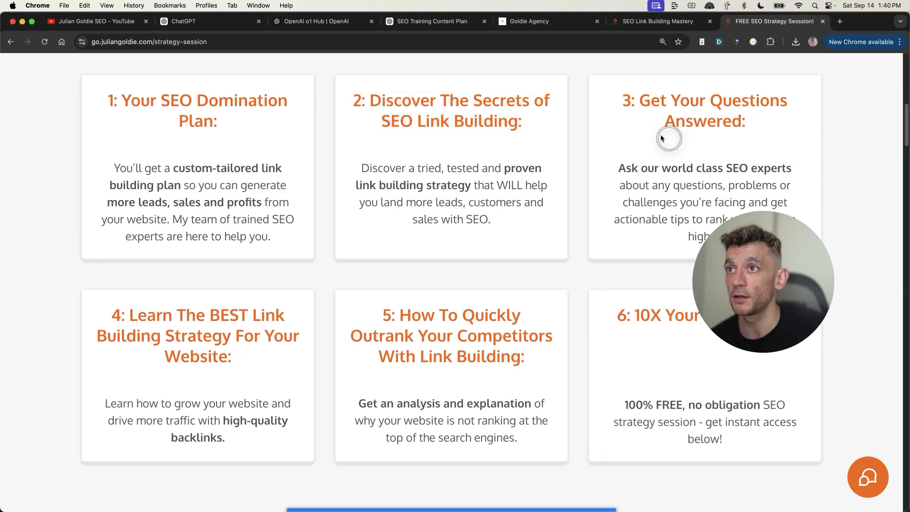
pyautogui.moveTo(610, 111); pyautogui.dragTo(752, 146)
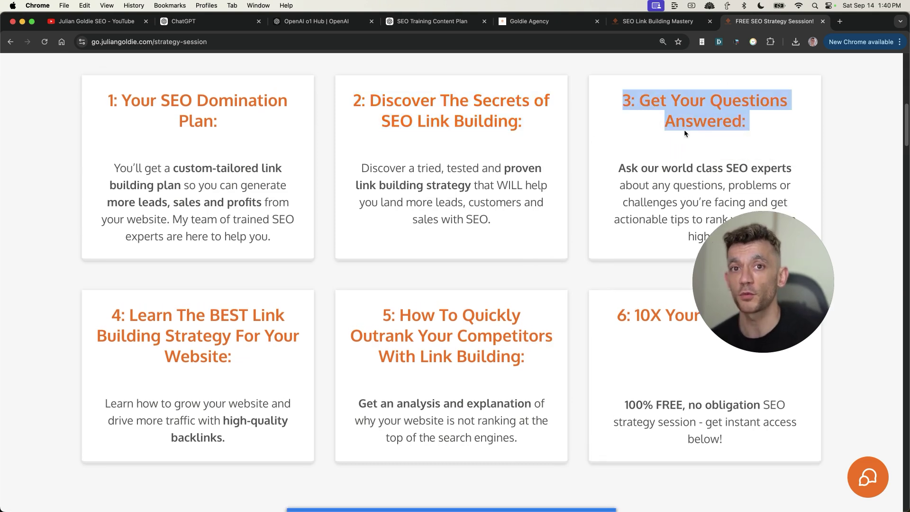
pyautogui.click(671, 140)
# Highlight the remaining benefit headings, from 'Learn The BEST Link Building Strategy' to '10X Your SEO Traffic', then return to the top.
pyautogui.moveTo(112, 313); pyautogui.dragTo(261, 362)
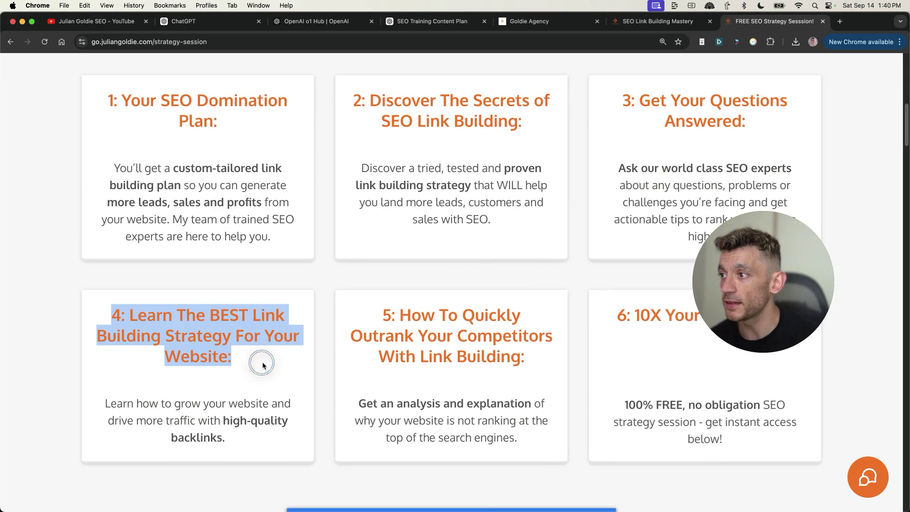
pyautogui.click(419, 362)
pyautogui.moveTo(382, 315); pyautogui.dragTo(549, 361)
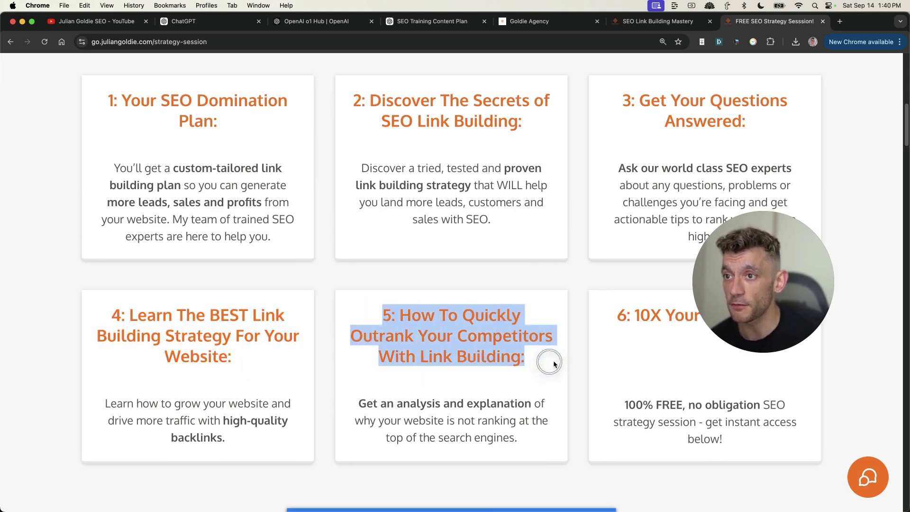
pyautogui.scroll(-3, 587, 350)
pyautogui.click(646, 197)
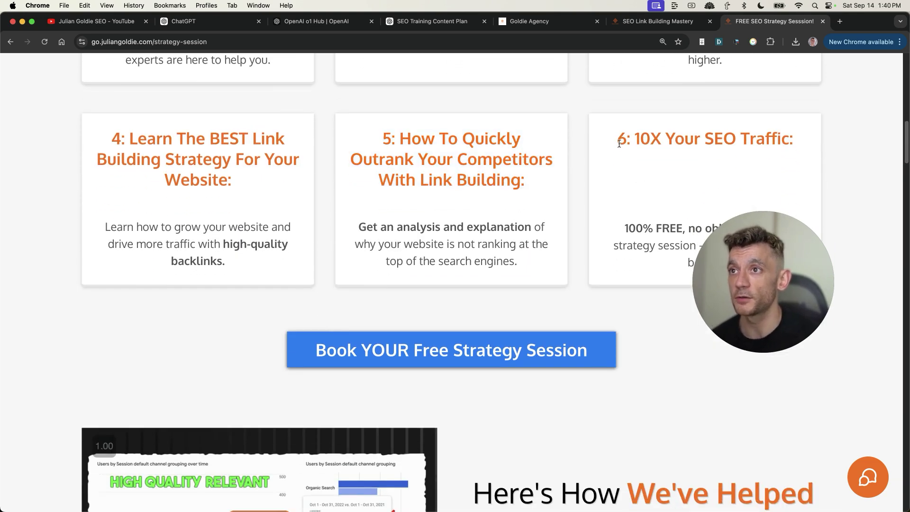
pyautogui.moveTo(616, 139); pyautogui.dragTo(819, 160)
pyautogui.scroll(5, 819, 160)
pyautogui.click(292, 172)
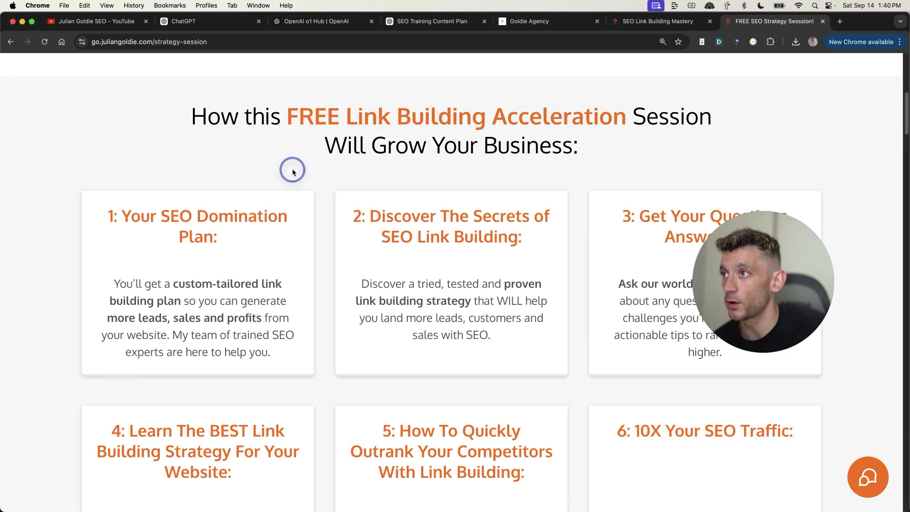
pyautogui.scroll(7, 227, 179)
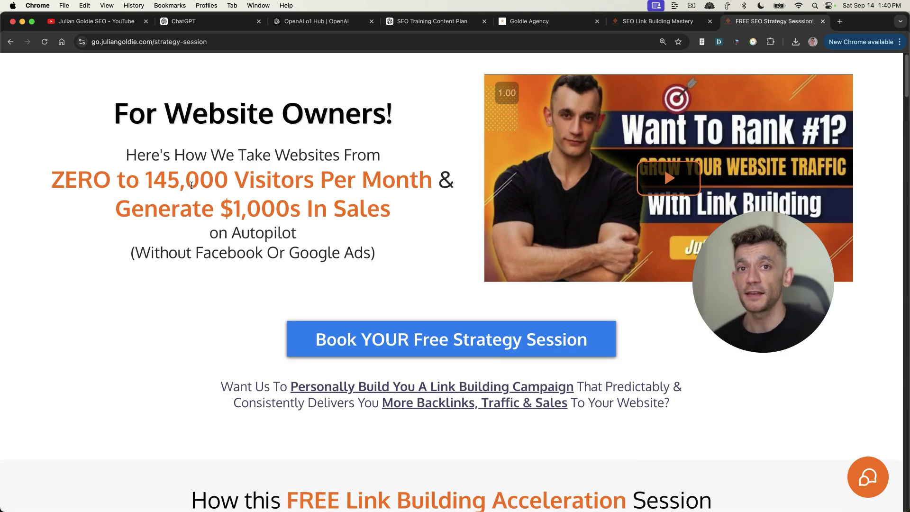